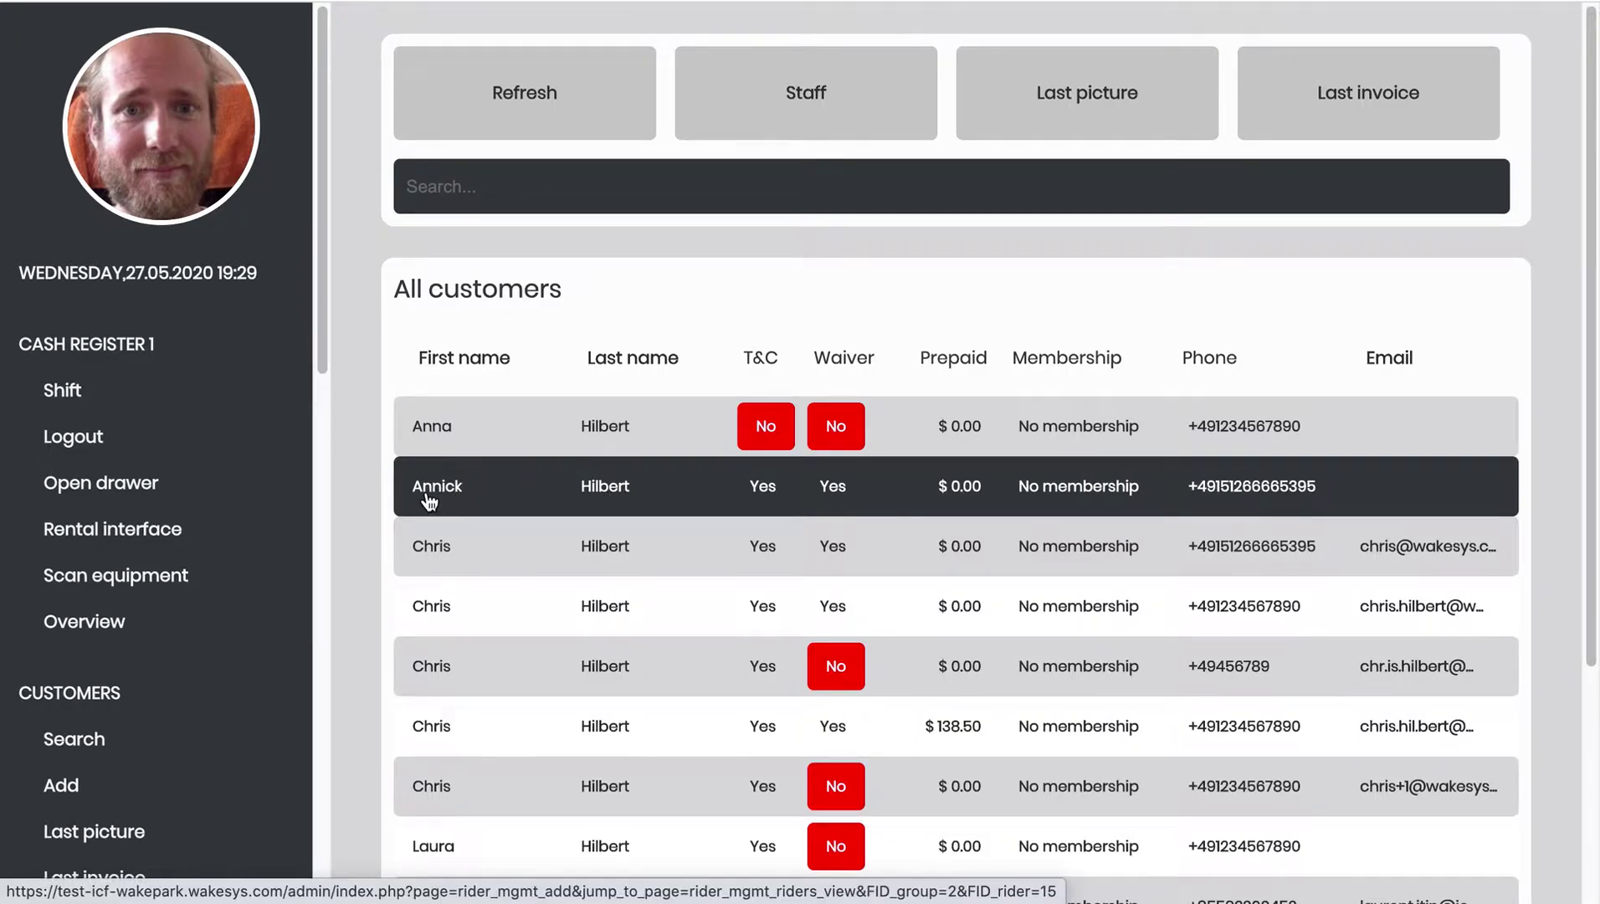
# - Book a 2 Hours ticket for the second customer in the list, with Wakeboard Advanced equipment for 1 - 2 Hours
pyautogui.click(455, 494)
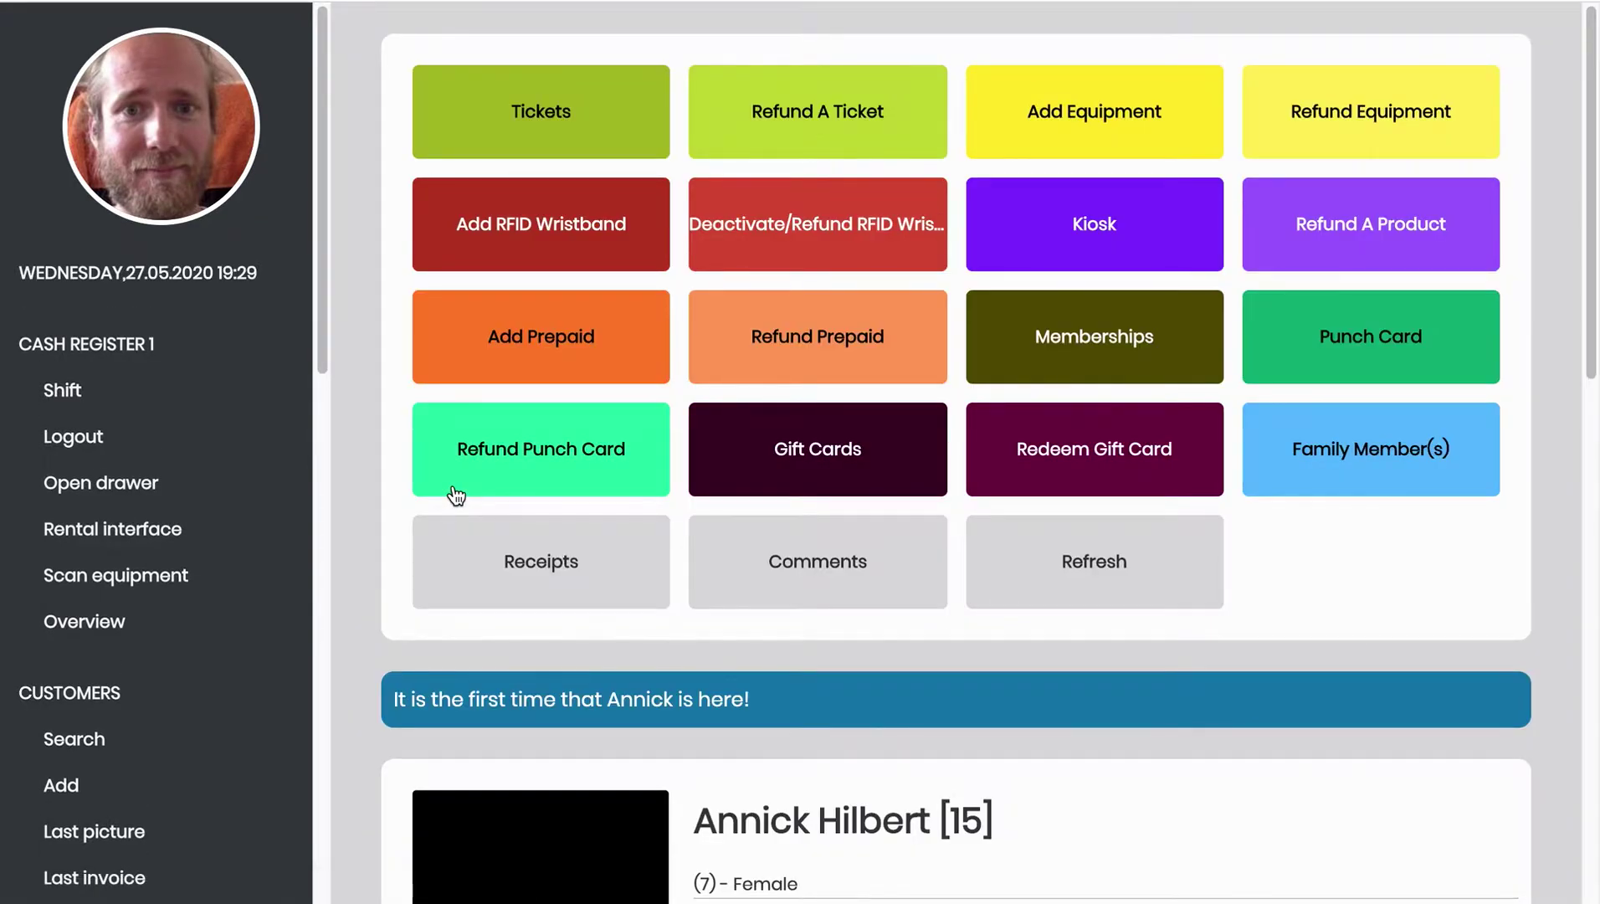
pyautogui.click(549, 123)
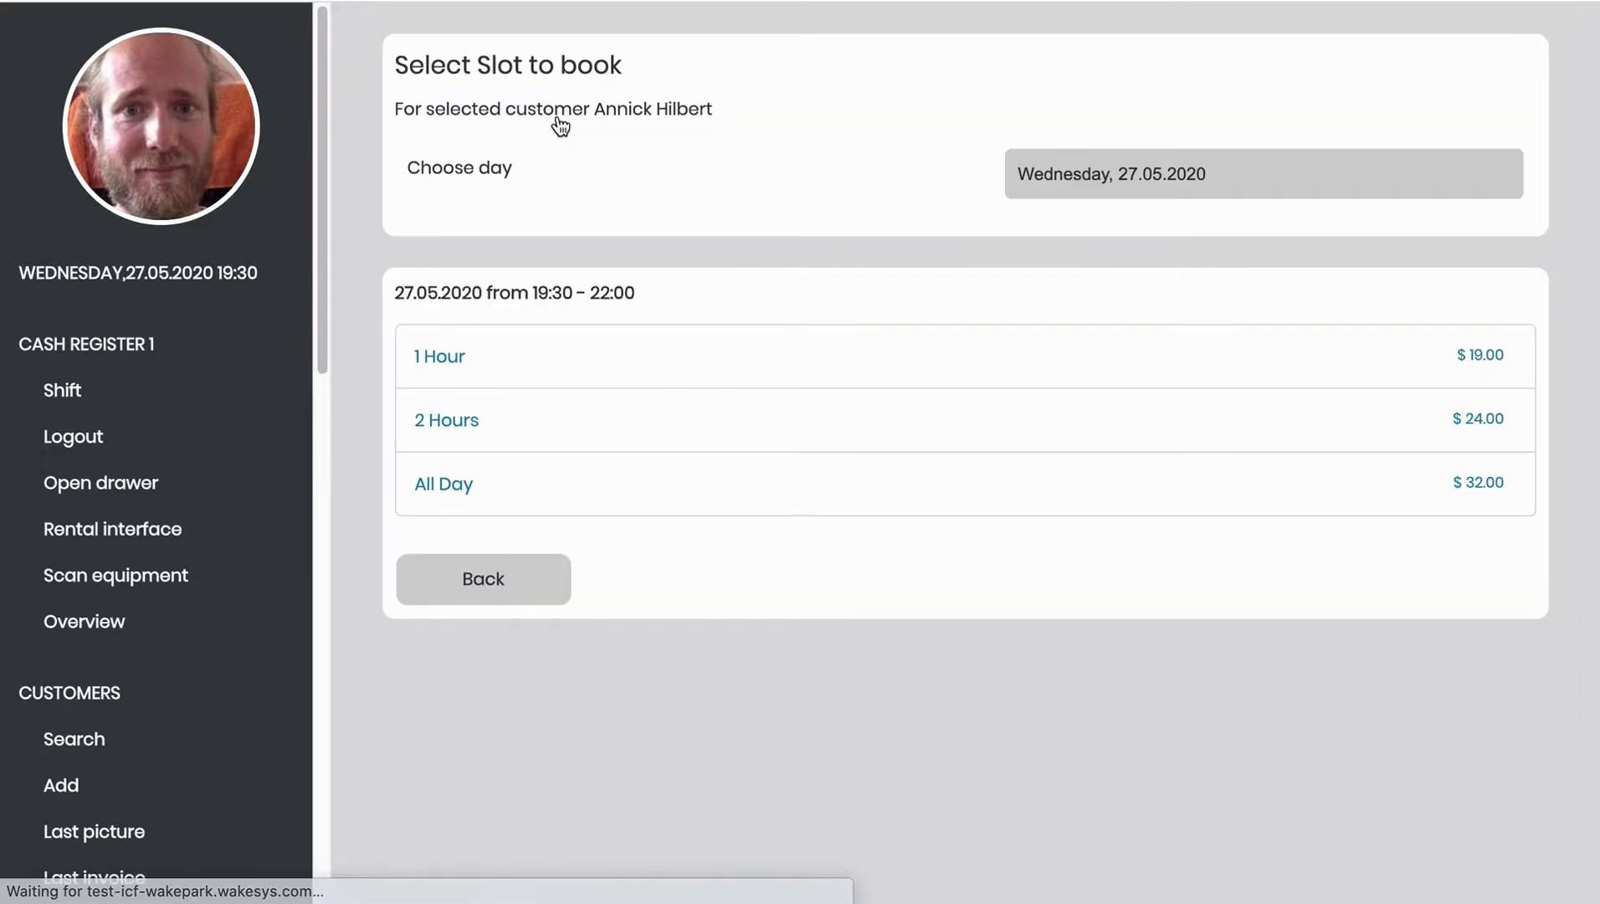
pyautogui.click(654, 418)
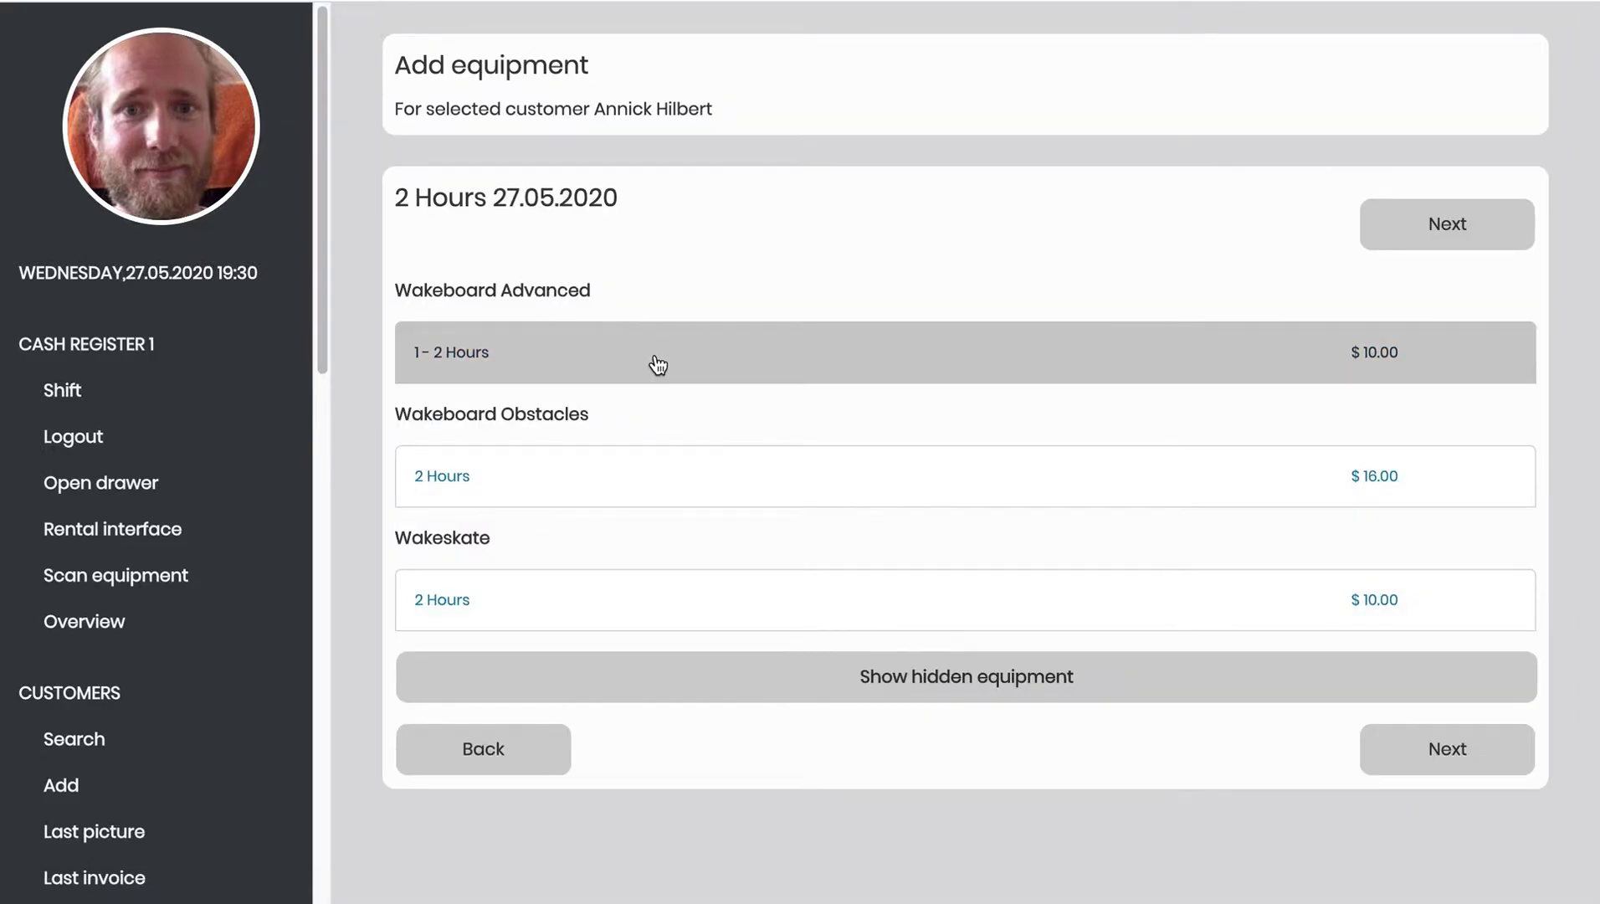
pyautogui.click(654, 361)
pyautogui.click(1411, 224)
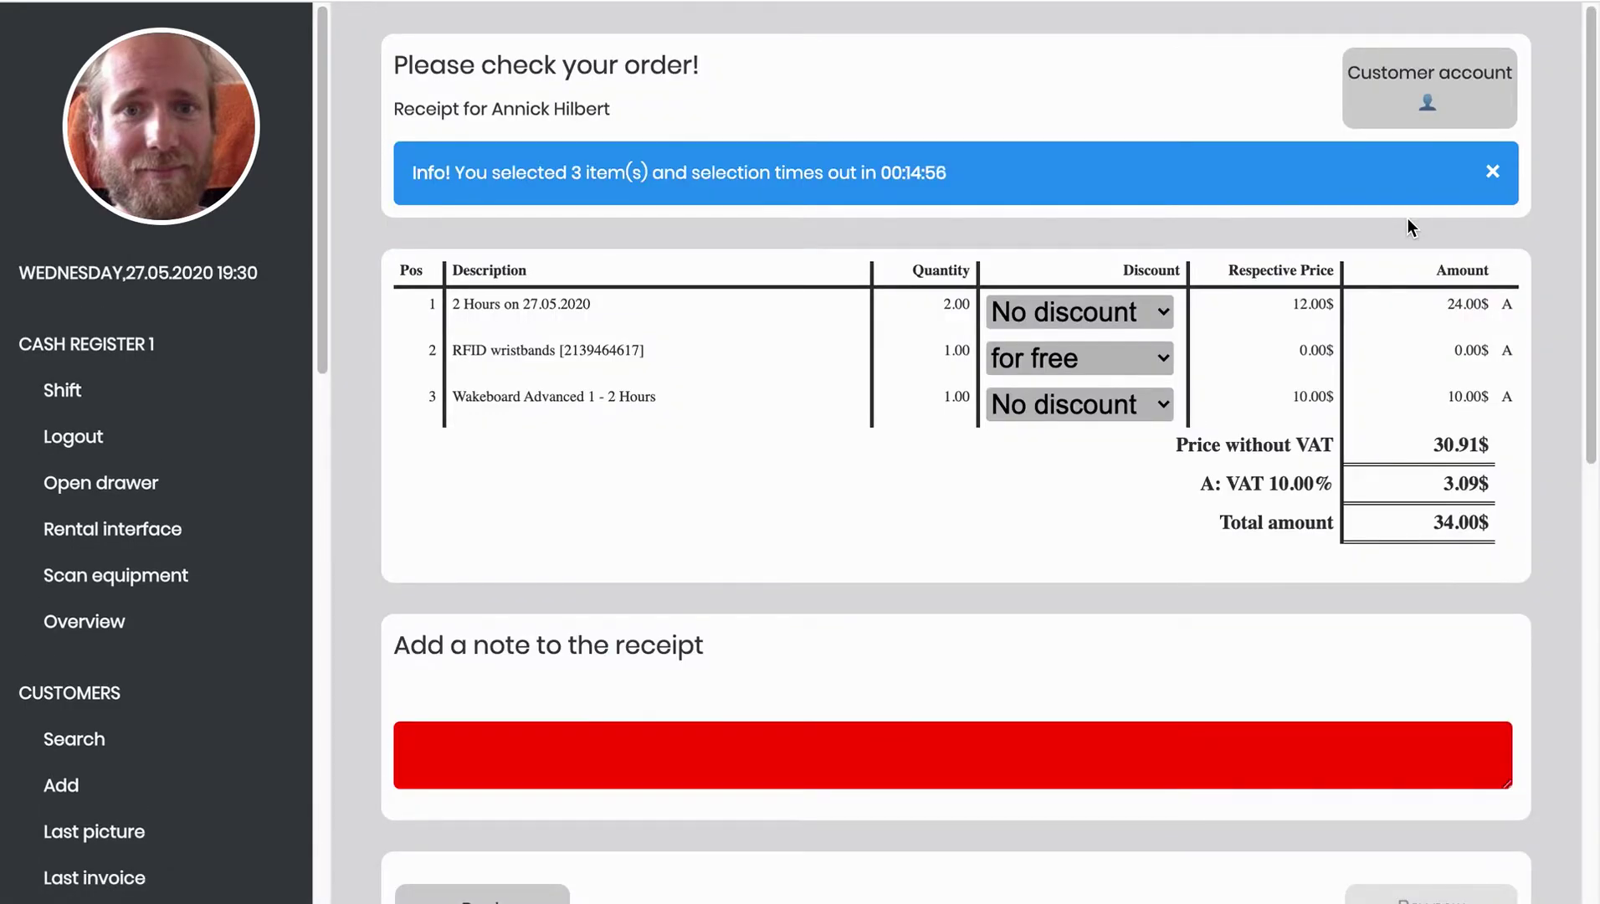
# - Check out the order as a Group Payment, with the first suggested customer set to pay the invoice
pyautogui.scroll(-5, 1557, 393)
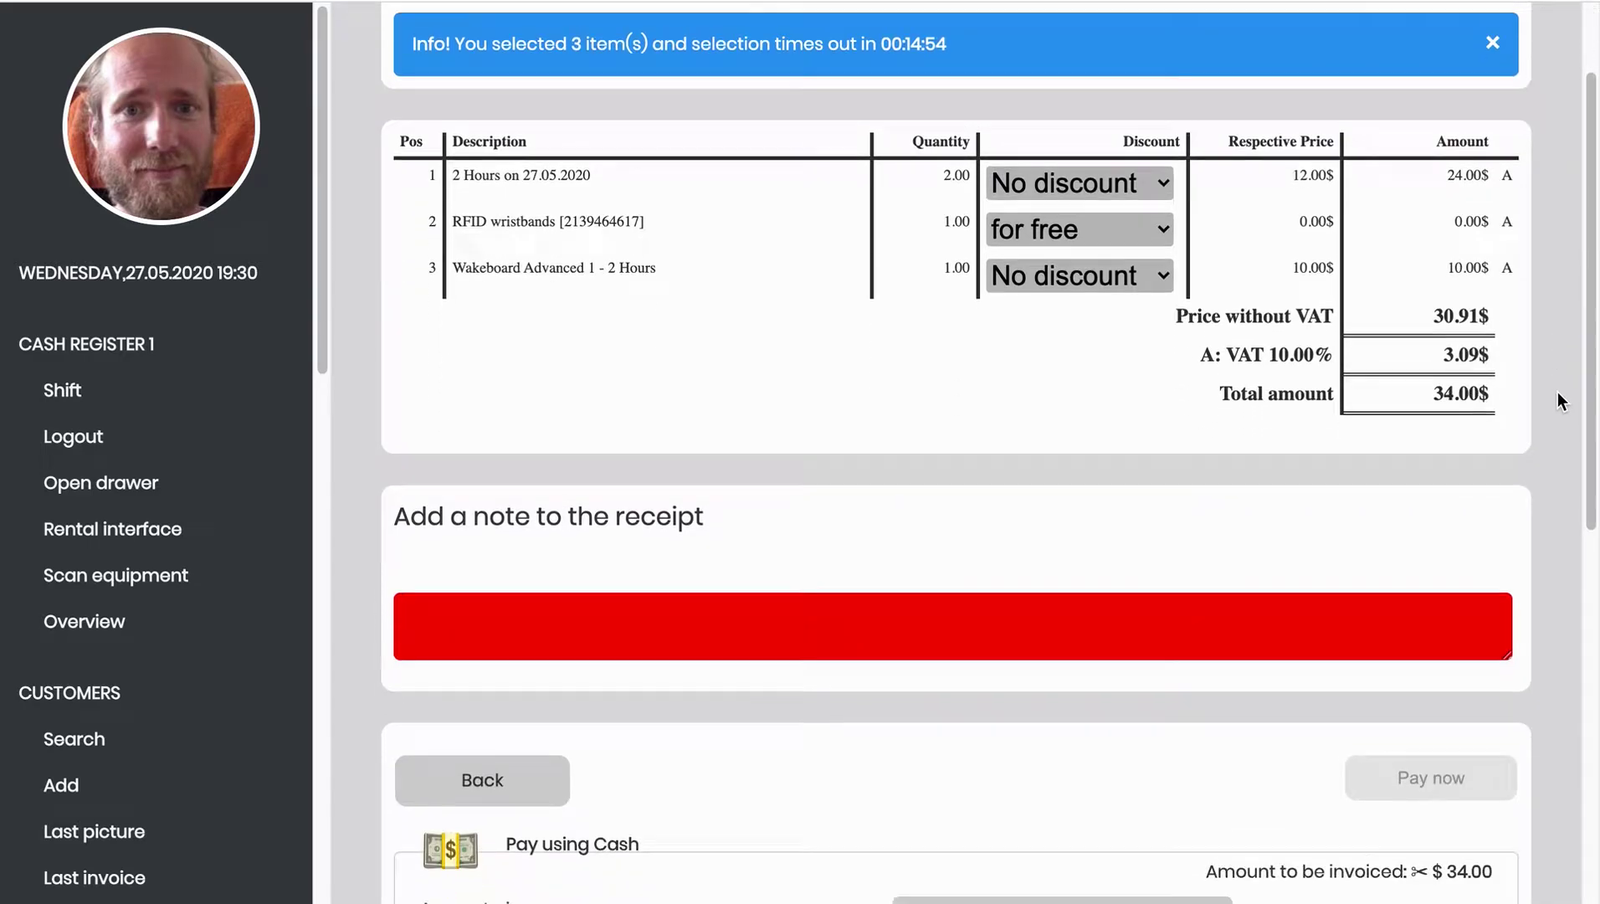
pyautogui.scroll(-4, 1558, 400)
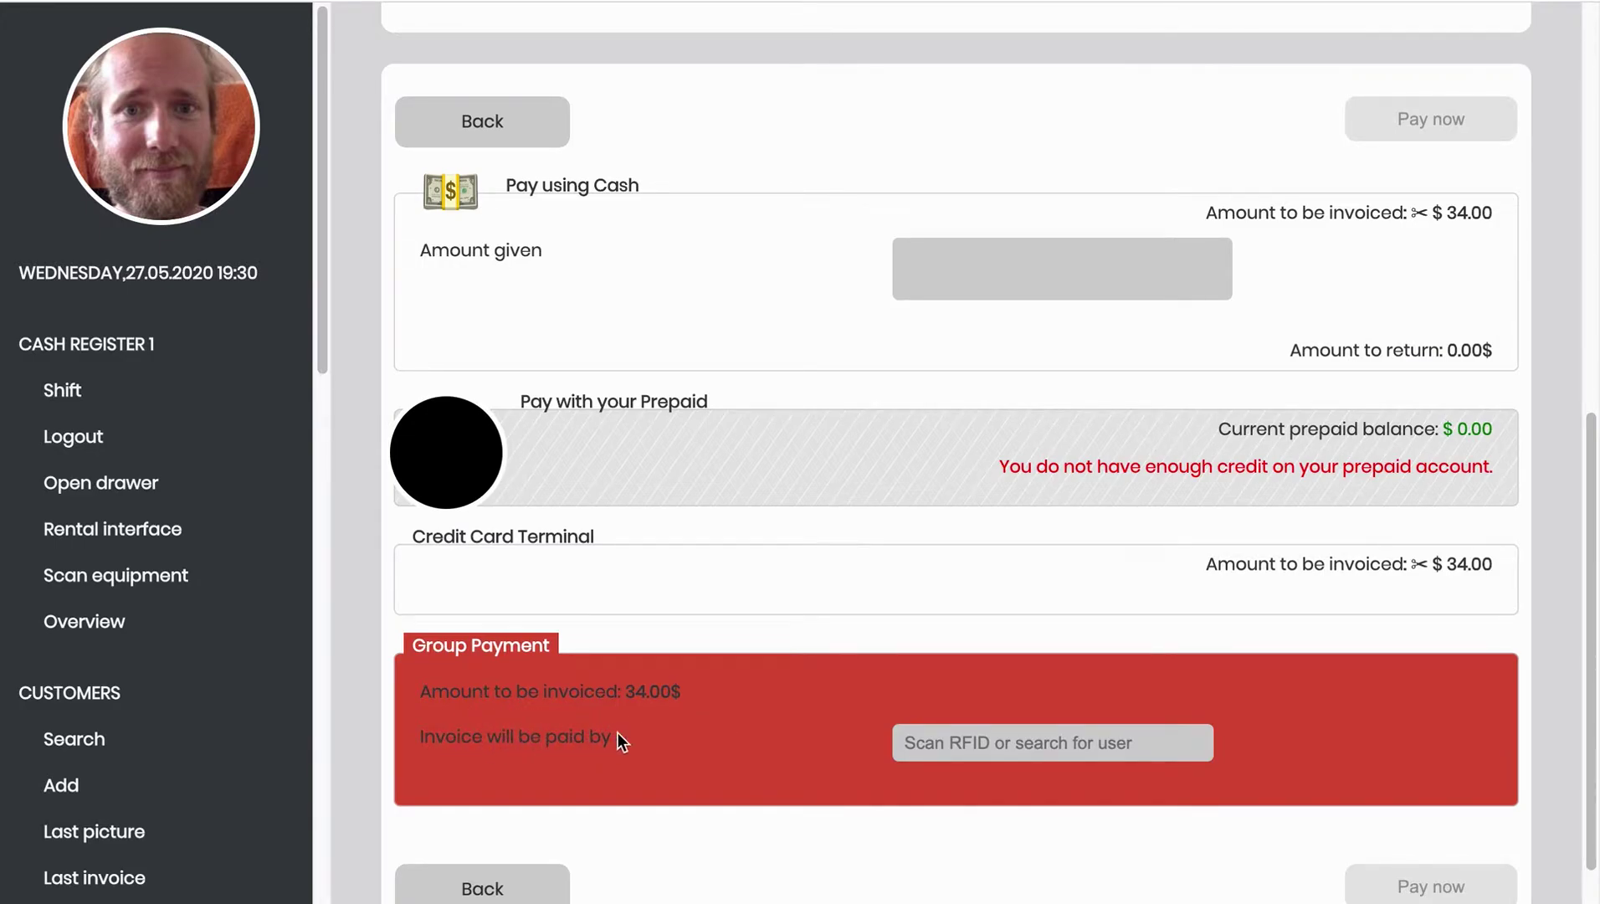
pyautogui.click(991, 745)
pyautogui.scroll(-2, 1021, 748)
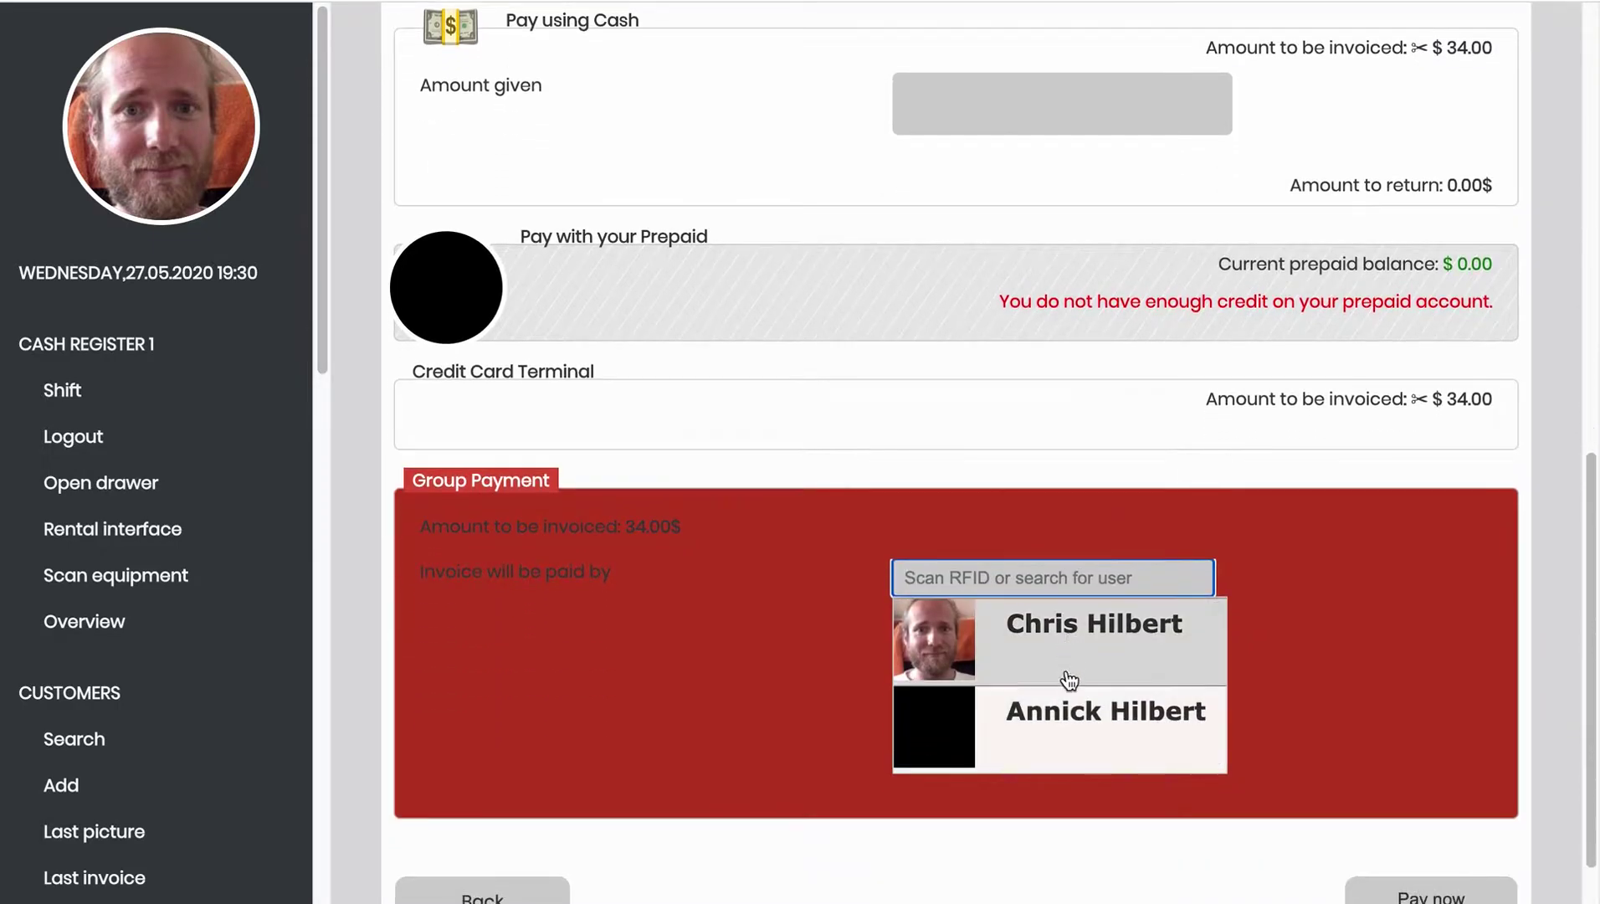
pyautogui.click(1017, 645)
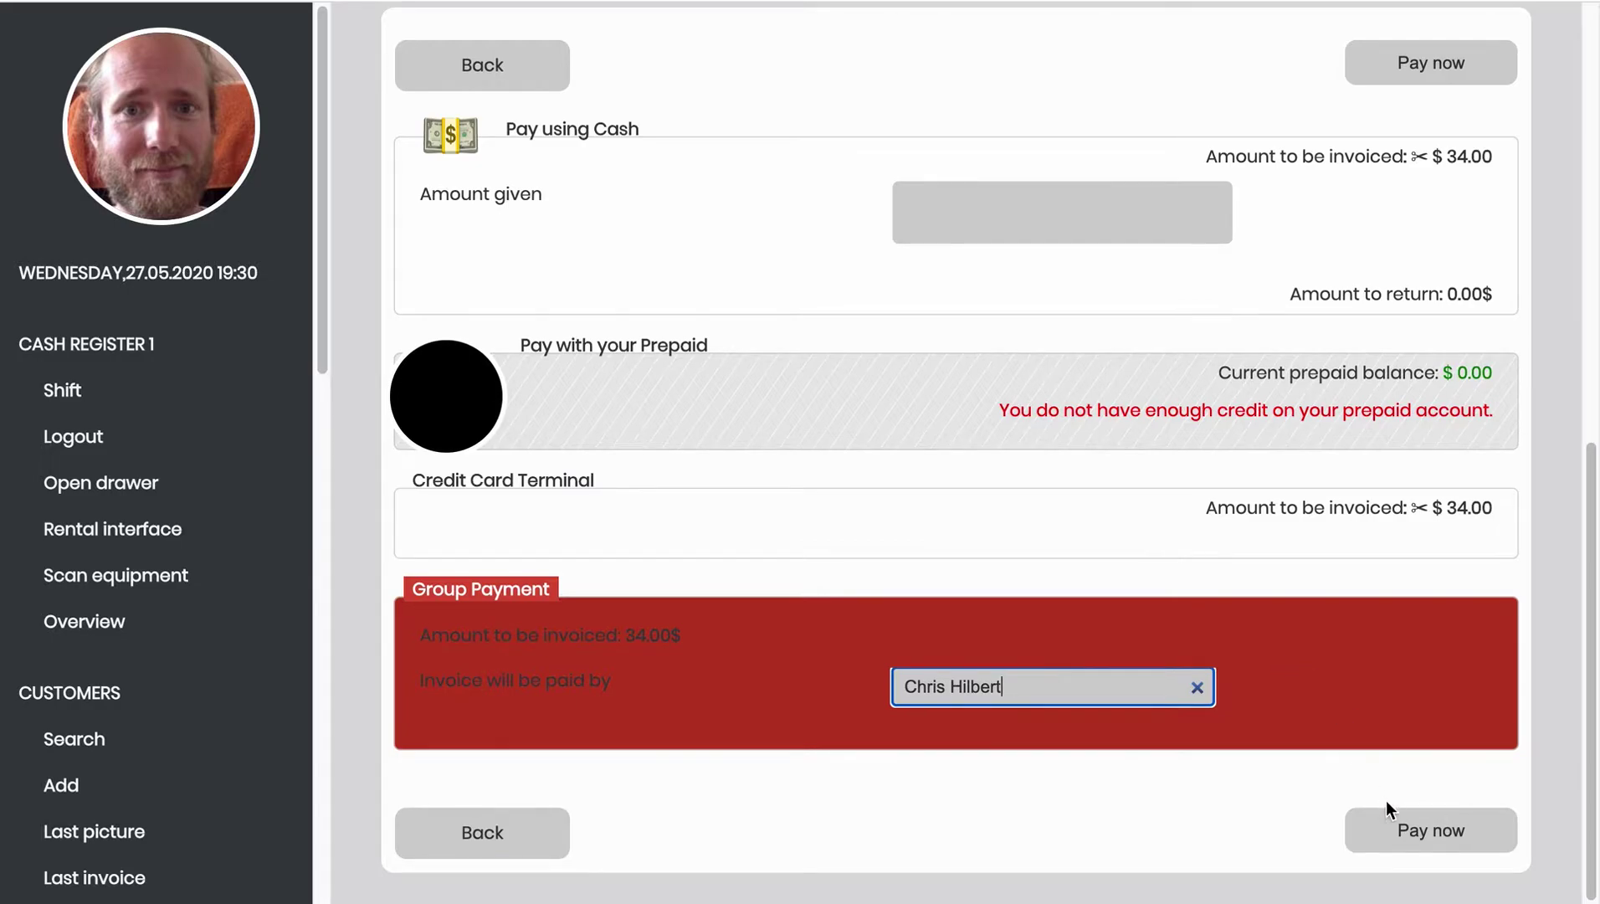
pyautogui.click(1381, 832)
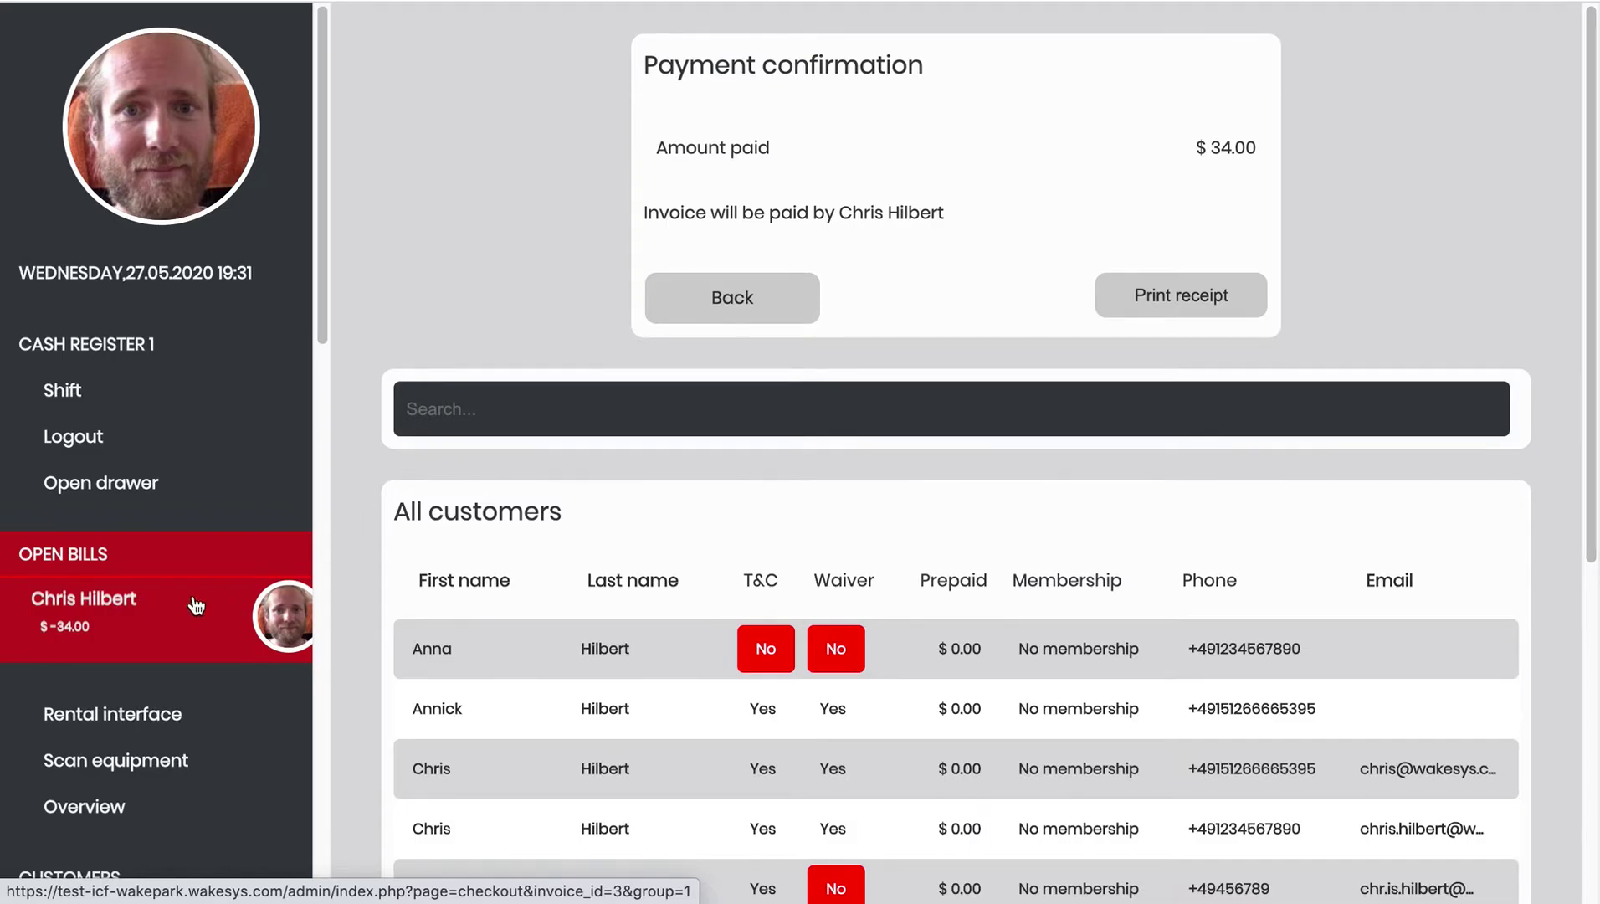
# - Open the paying customer's open bill and examine its carried-over items and payment options
pyautogui.click(98, 618)
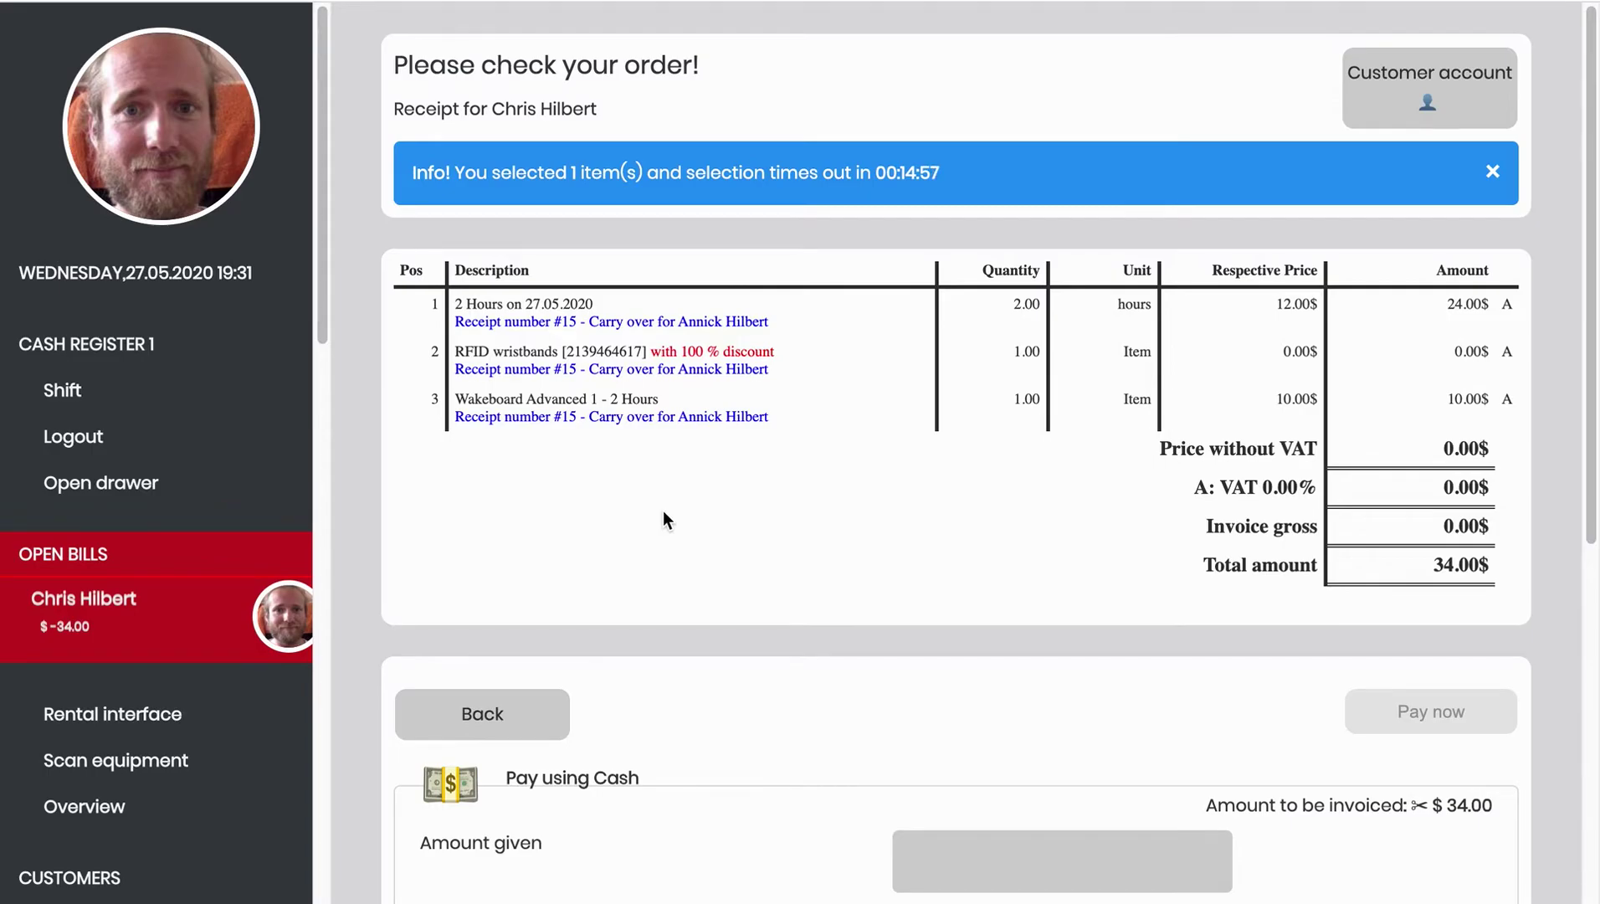
pyautogui.scroll(-2, 662, 519)
pyautogui.scroll(2, 662, 519)
pyautogui.scroll(-7, 666, 518)
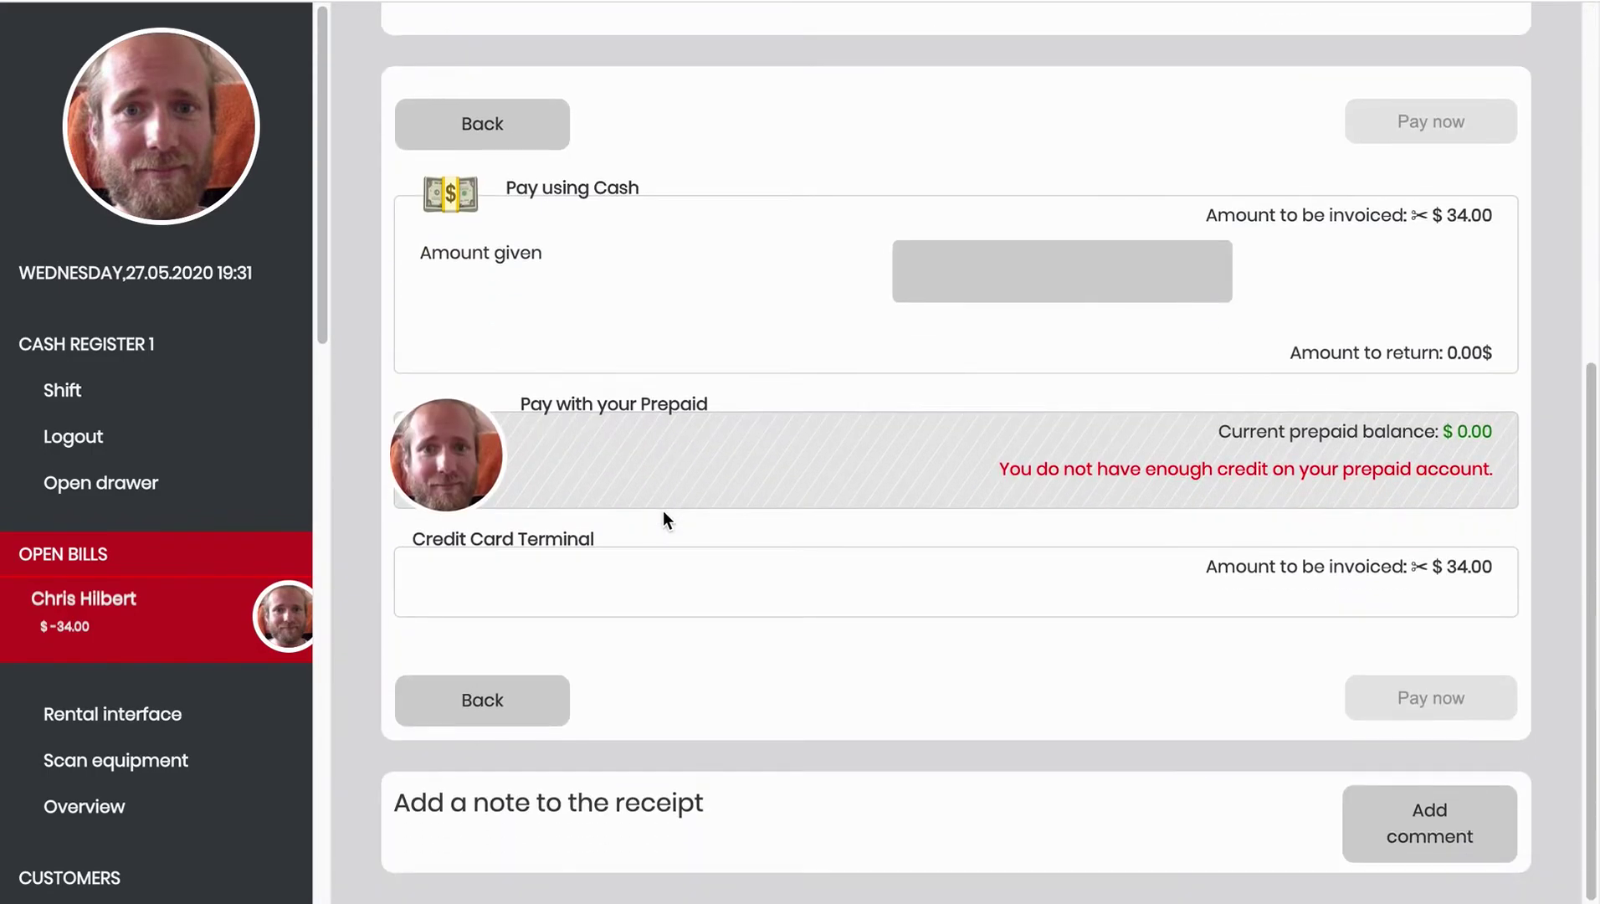
pyautogui.scroll(3, 663, 512)
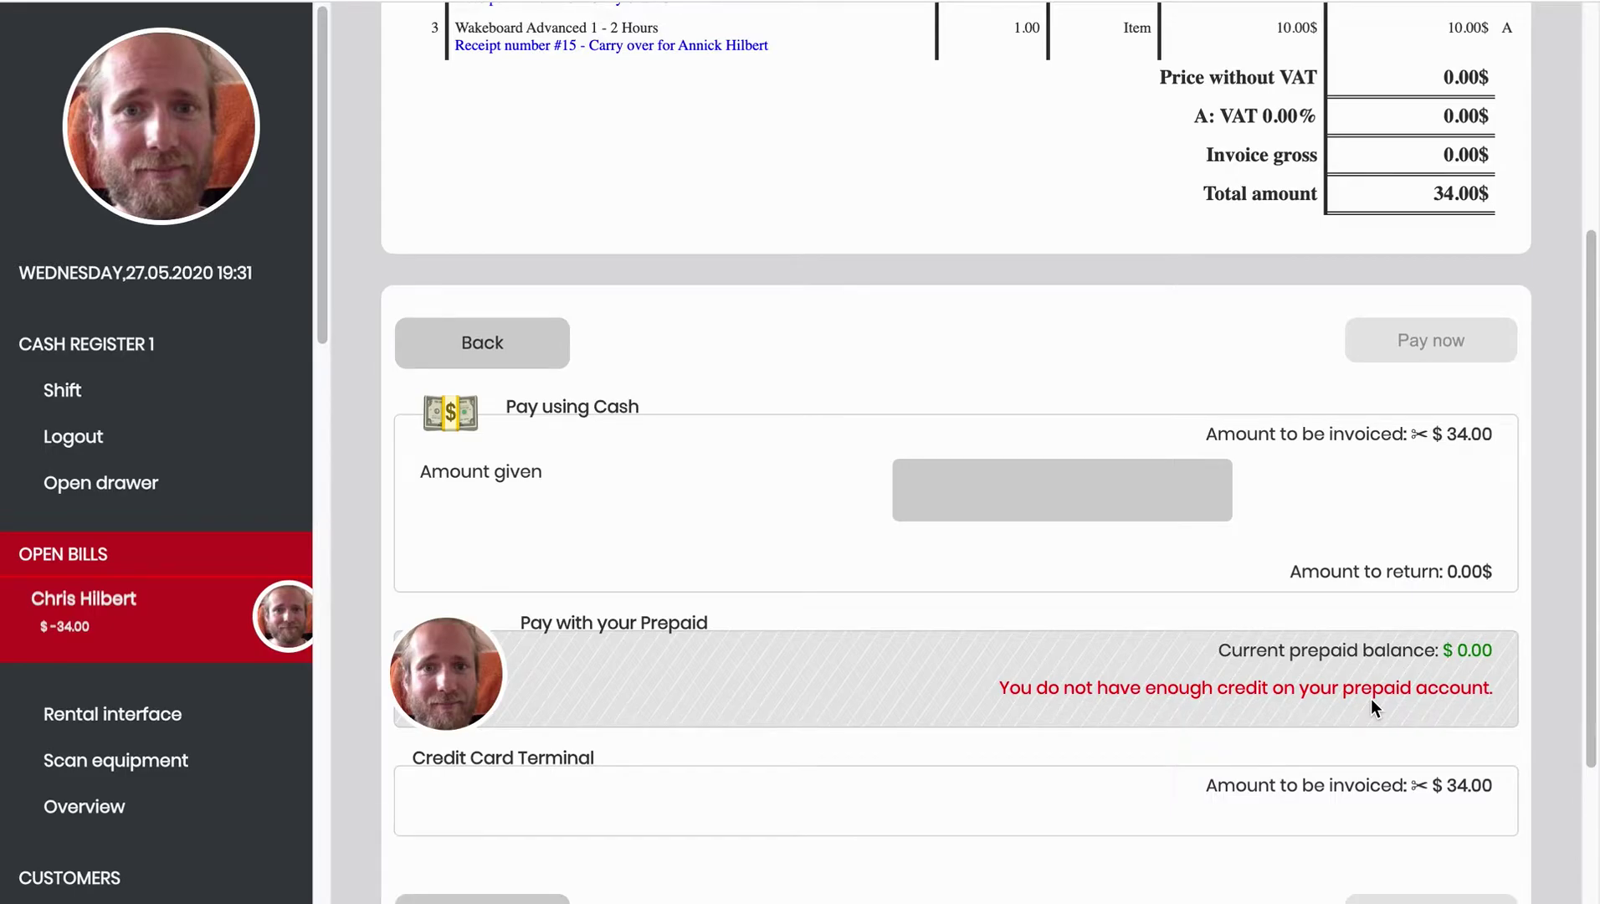
pyautogui.scroll(5, 613, 462)
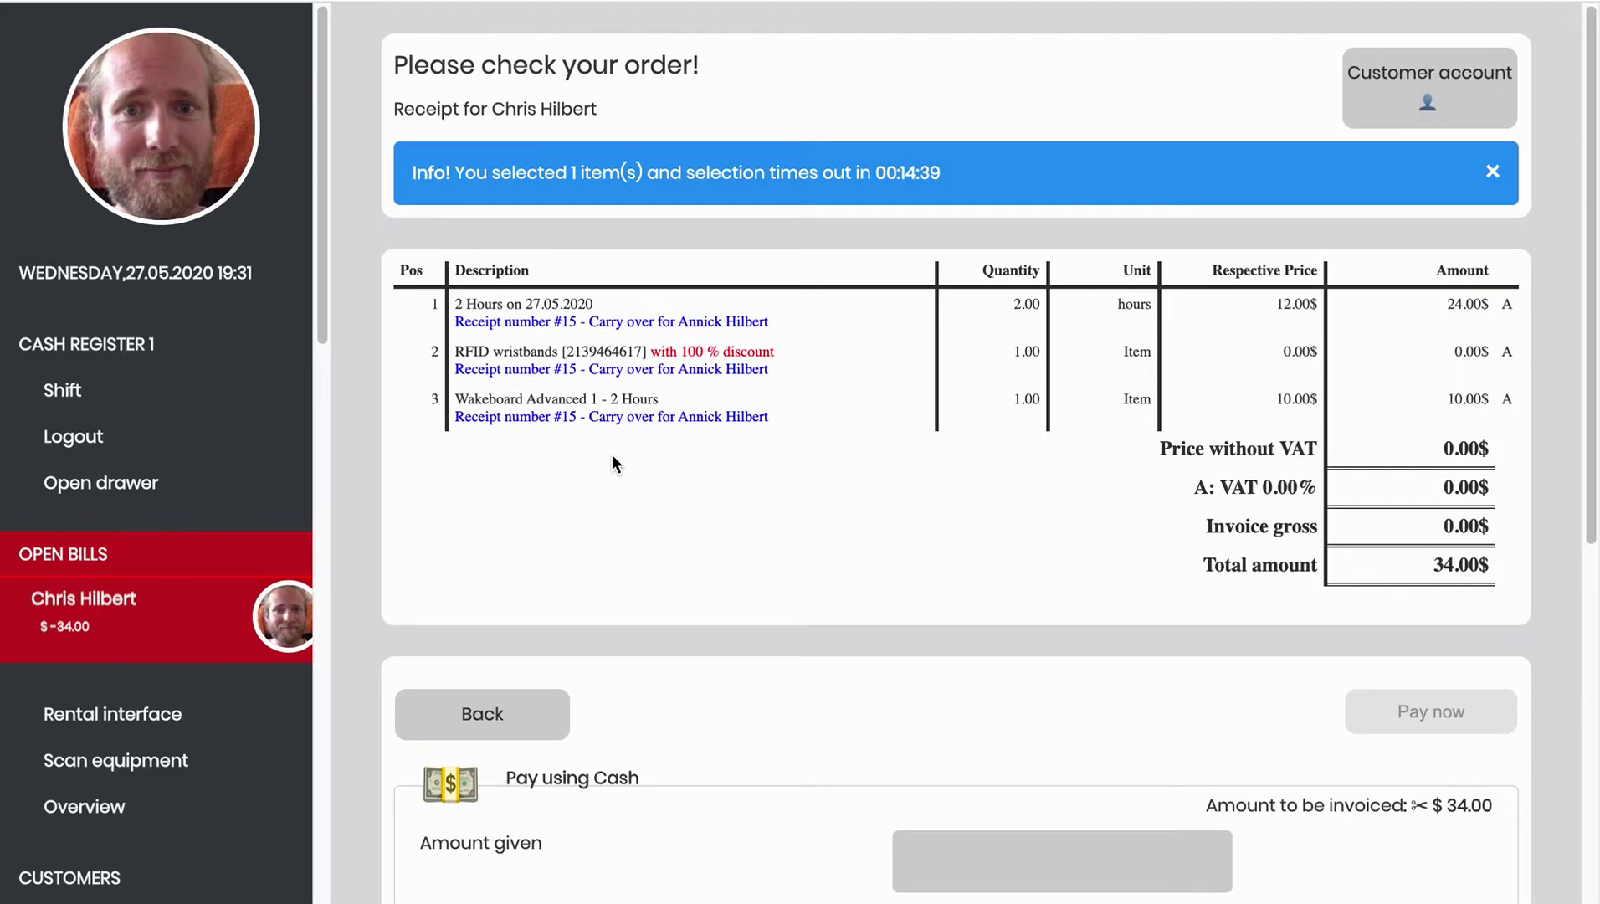
# - Add a 1 Hour ticket without equipment to the bill of the paying customer, third in the customer list
pyautogui.scroll(-2, 124, 629)
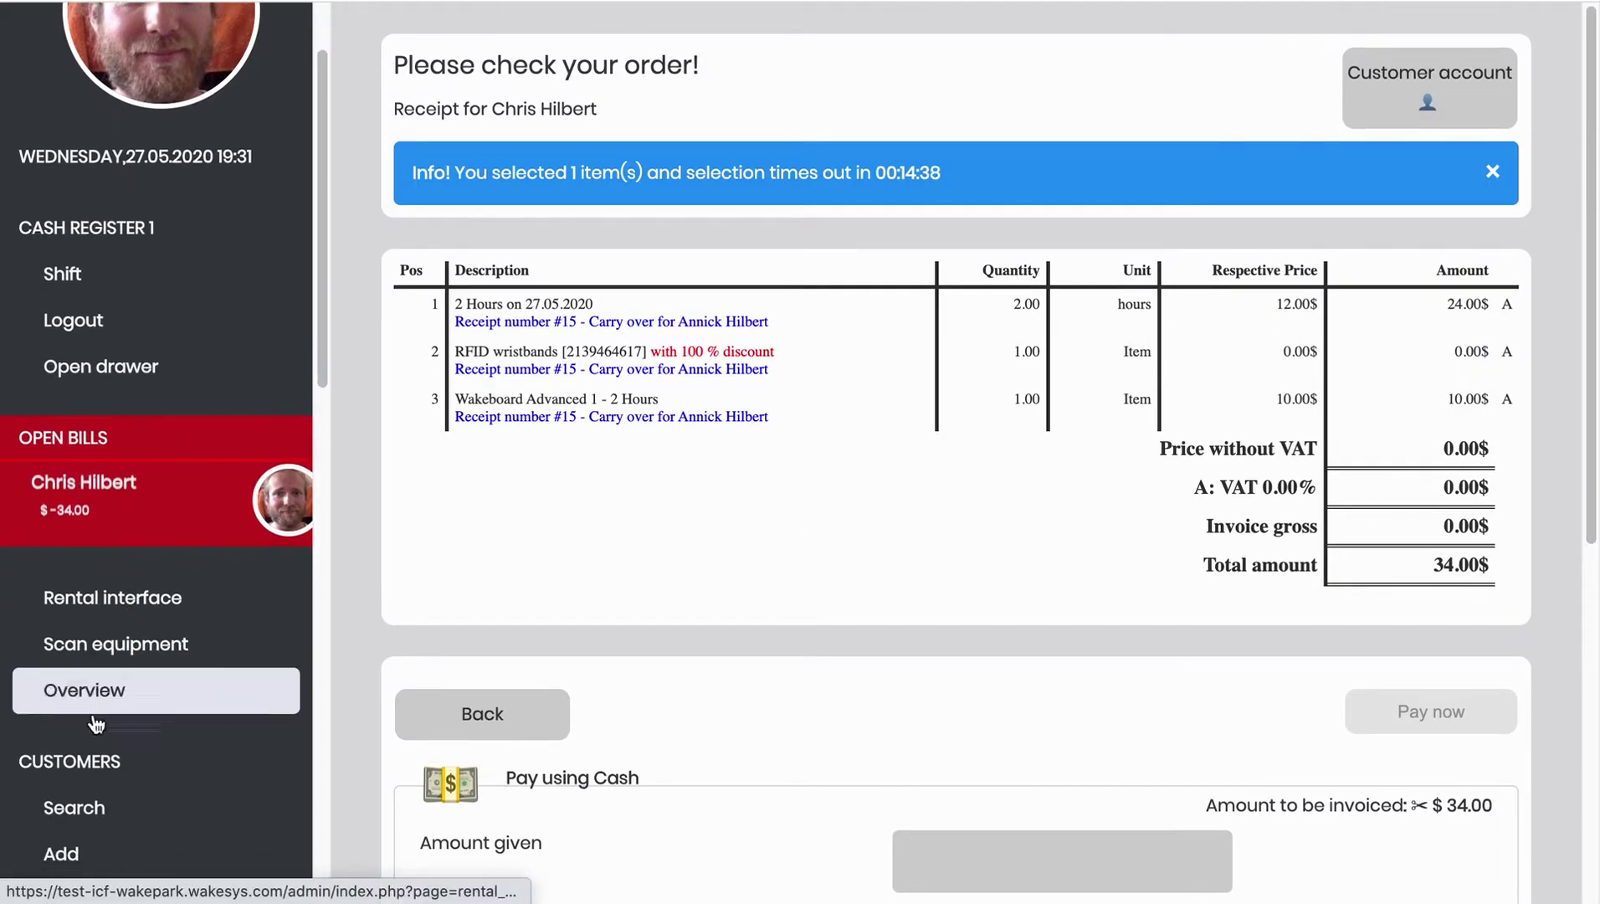
pyautogui.click(75, 809)
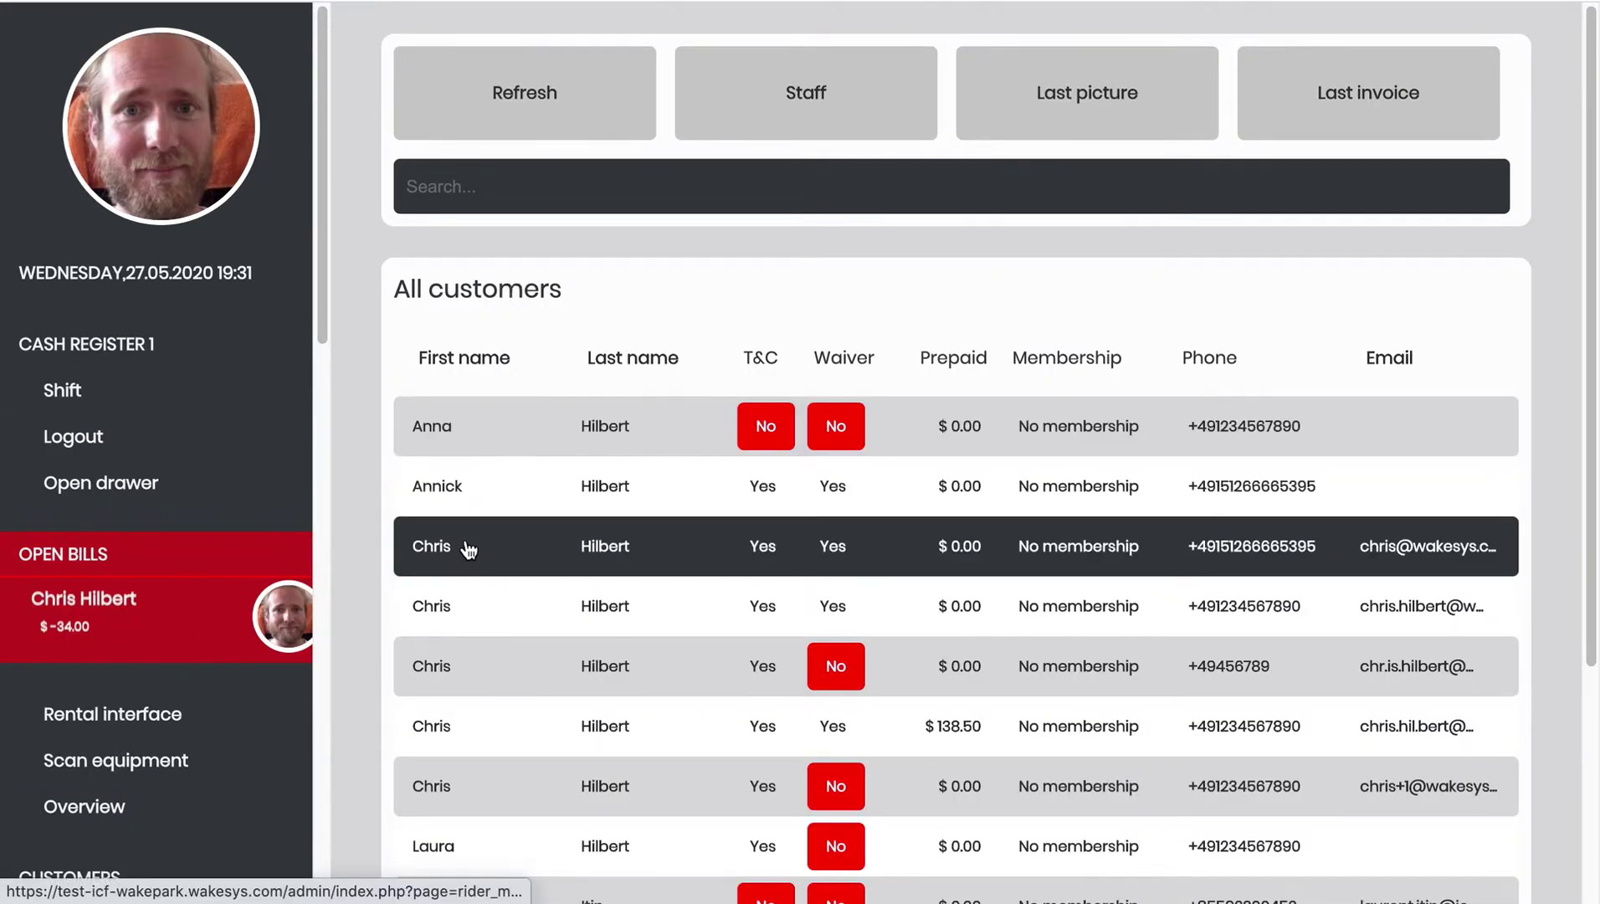
pyautogui.click(467, 548)
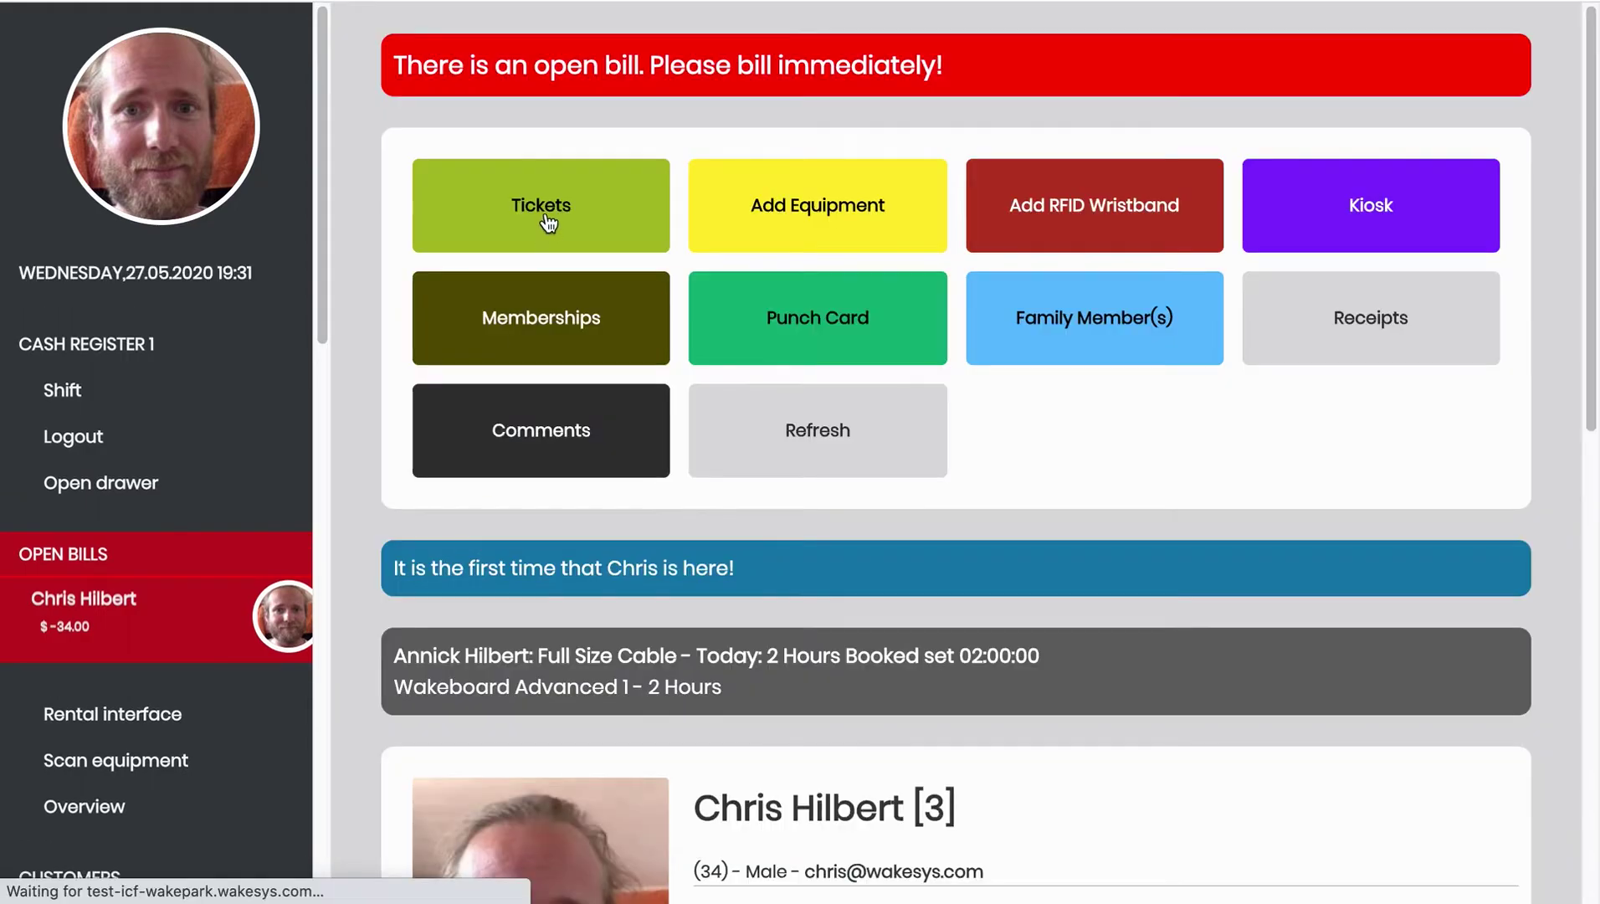
pyautogui.click(549, 211)
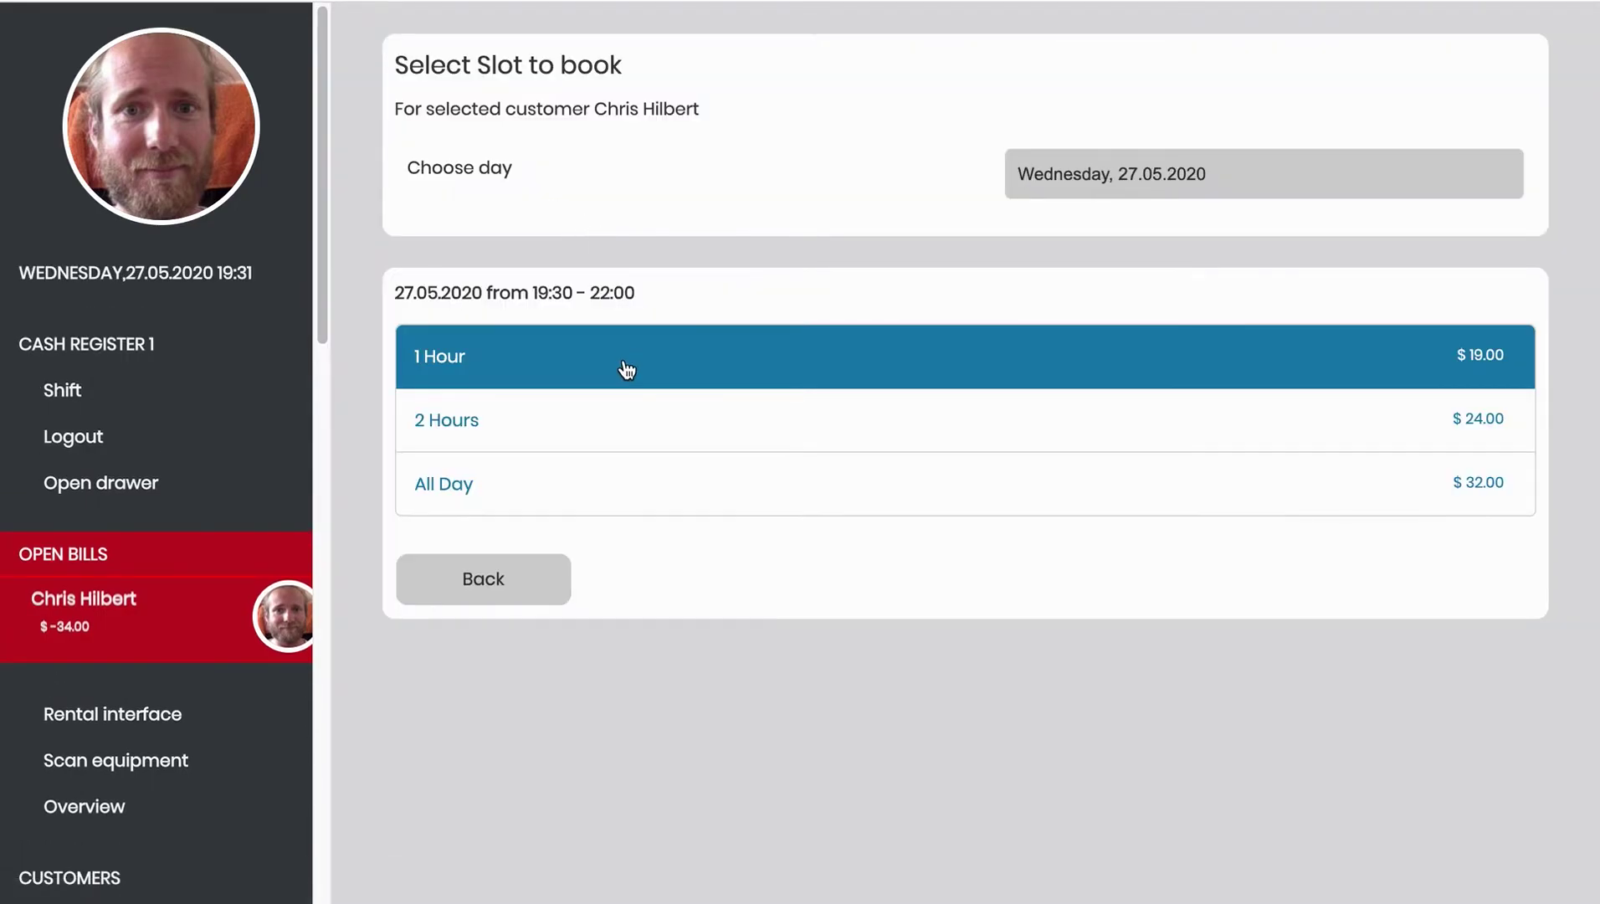
pyautogui.click(617, 372)
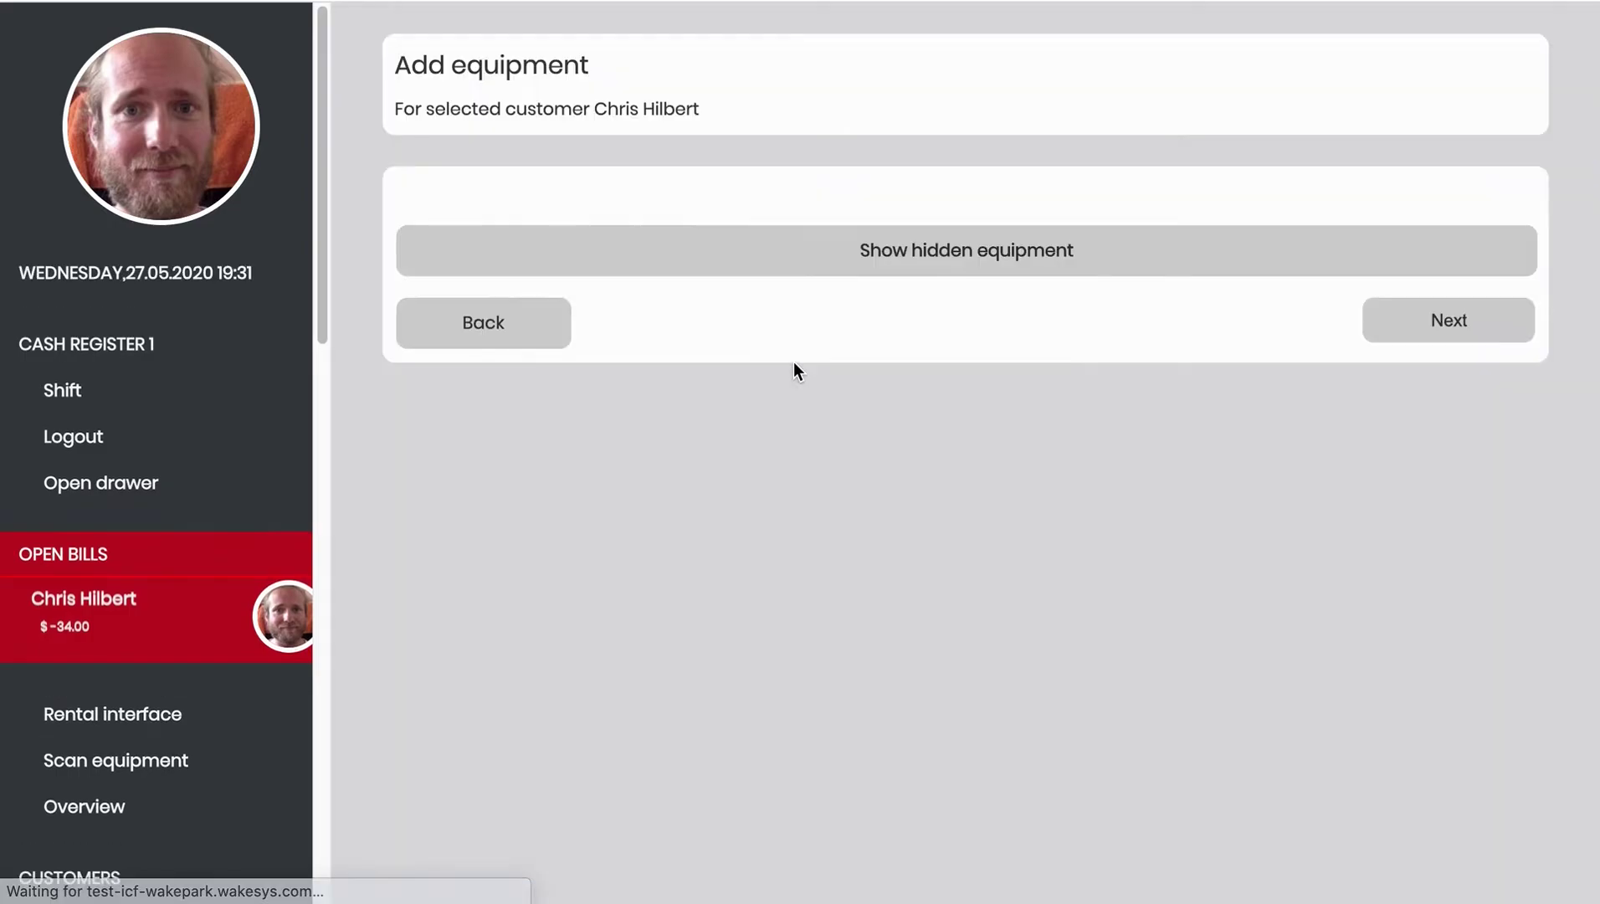
pyautogui.click(1435, 338)
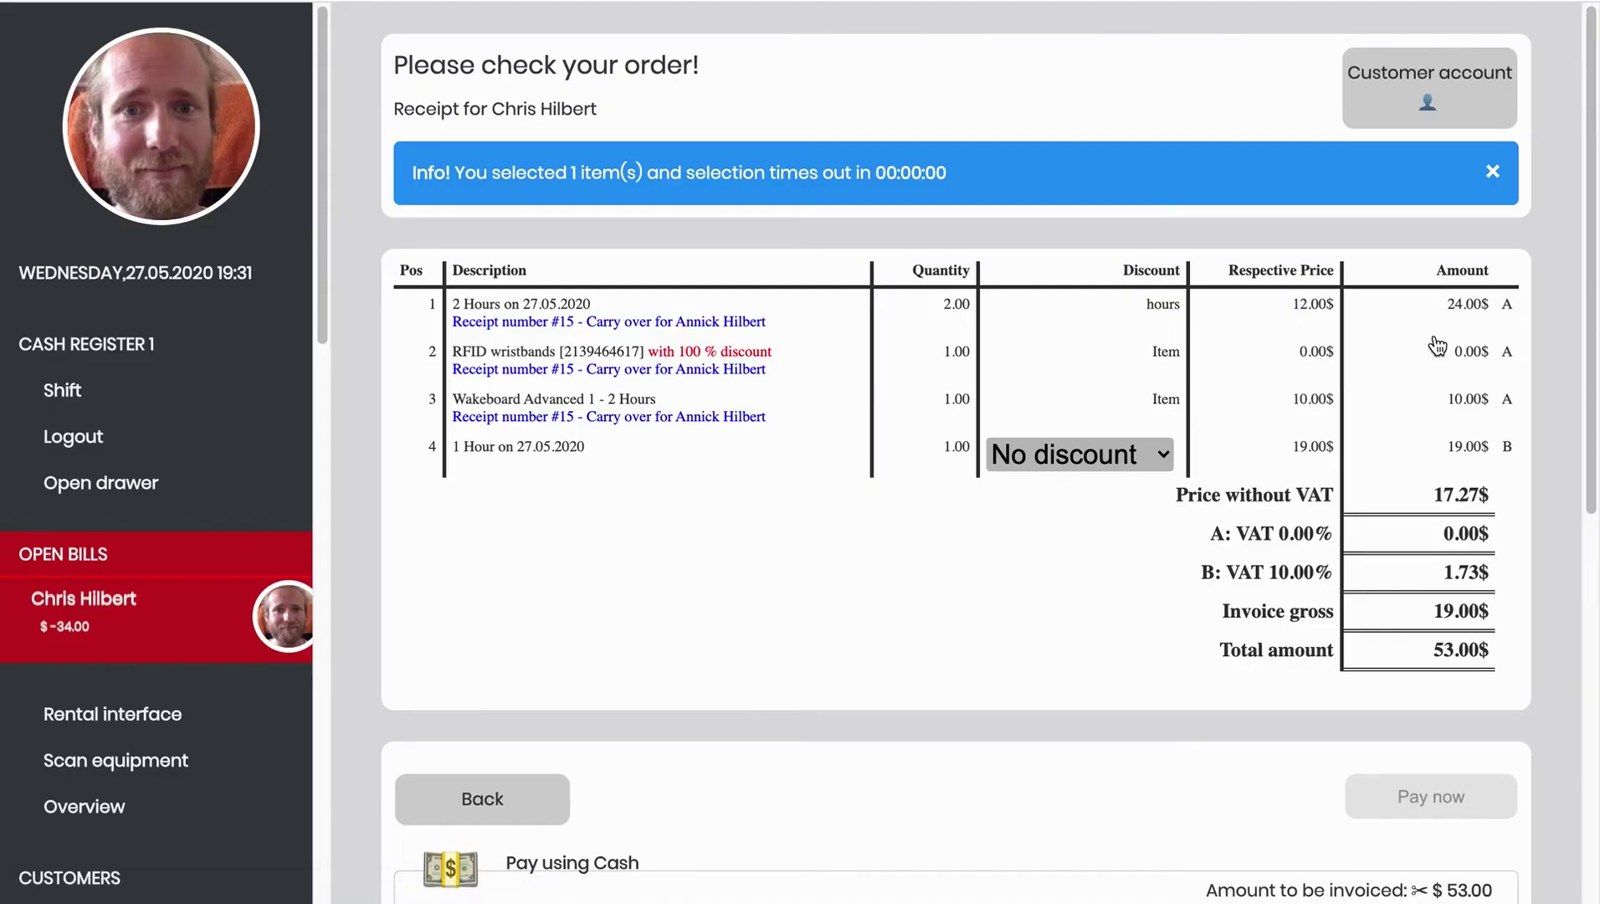
# - Review the combined bill's carried-over items, the added 1 Hour ticket, the totals and the payment options
pyautogui.scroll(-4, 1437, 345)
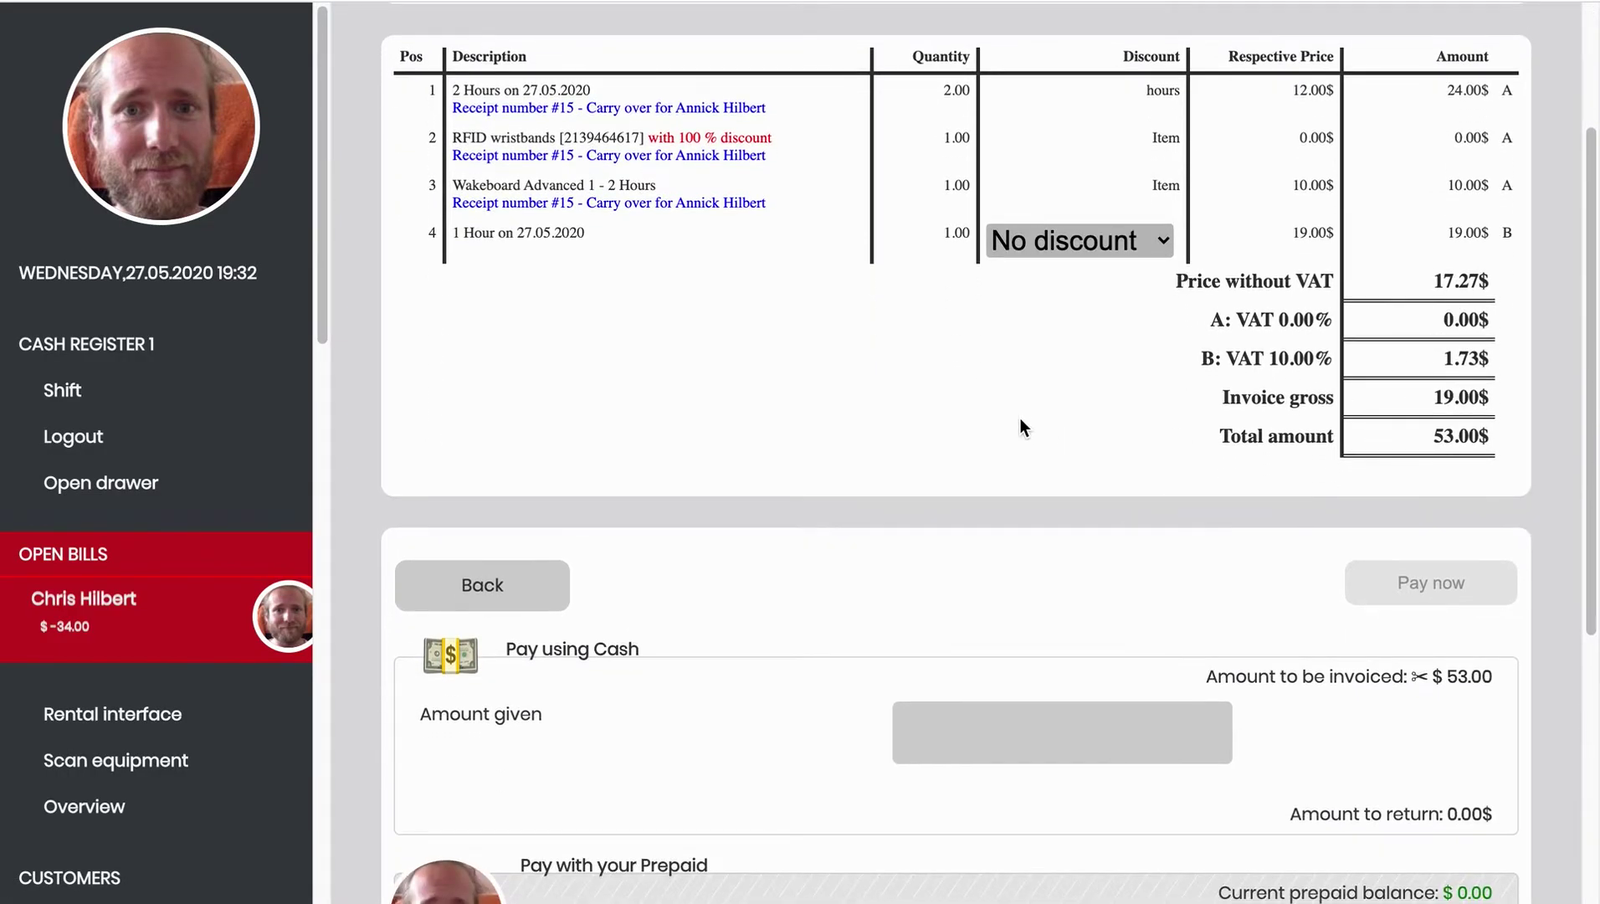
pyautogui.moveTo(452, 87); pyautogui.dragTo(1515, 194)
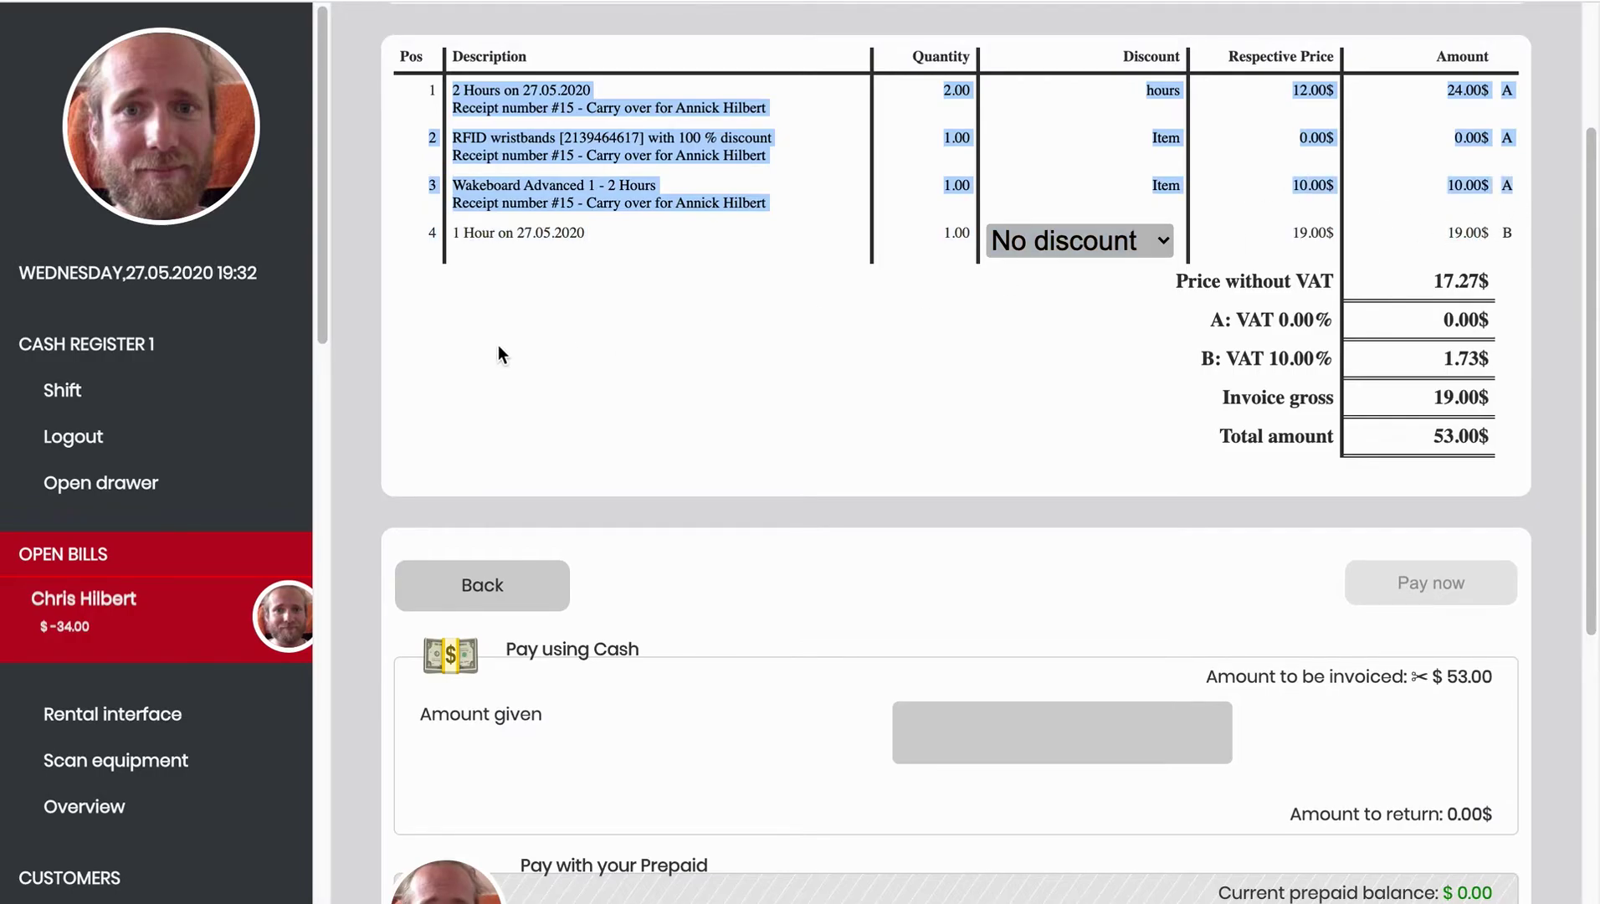
pyautogui.click(1328, 425)
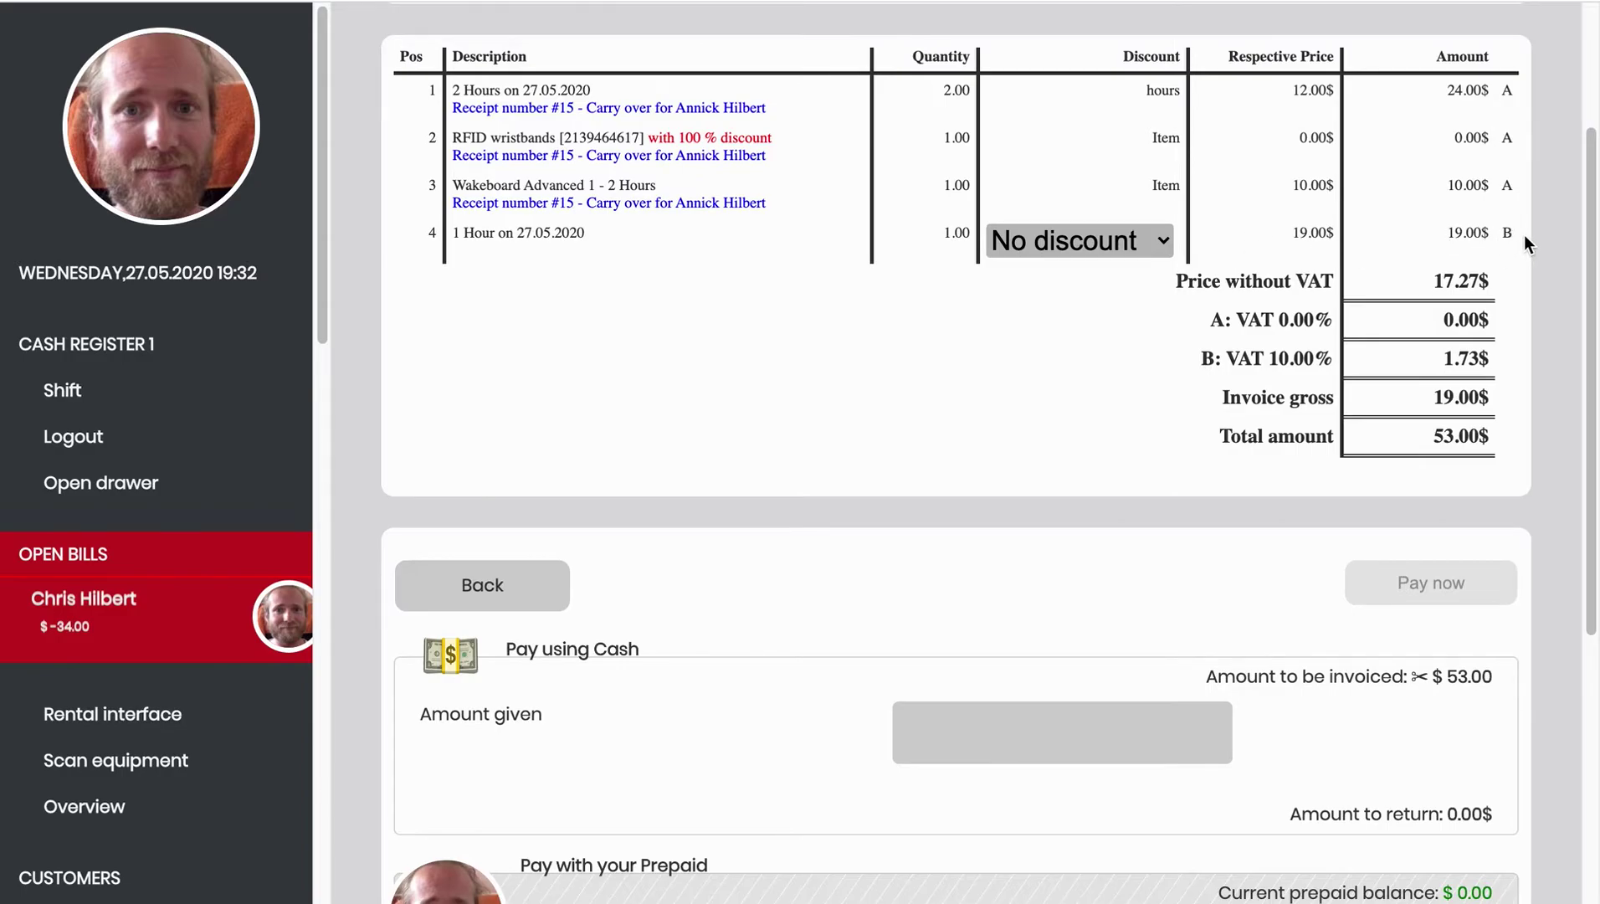
pyautogui.scroll(-3, 1524, 234)
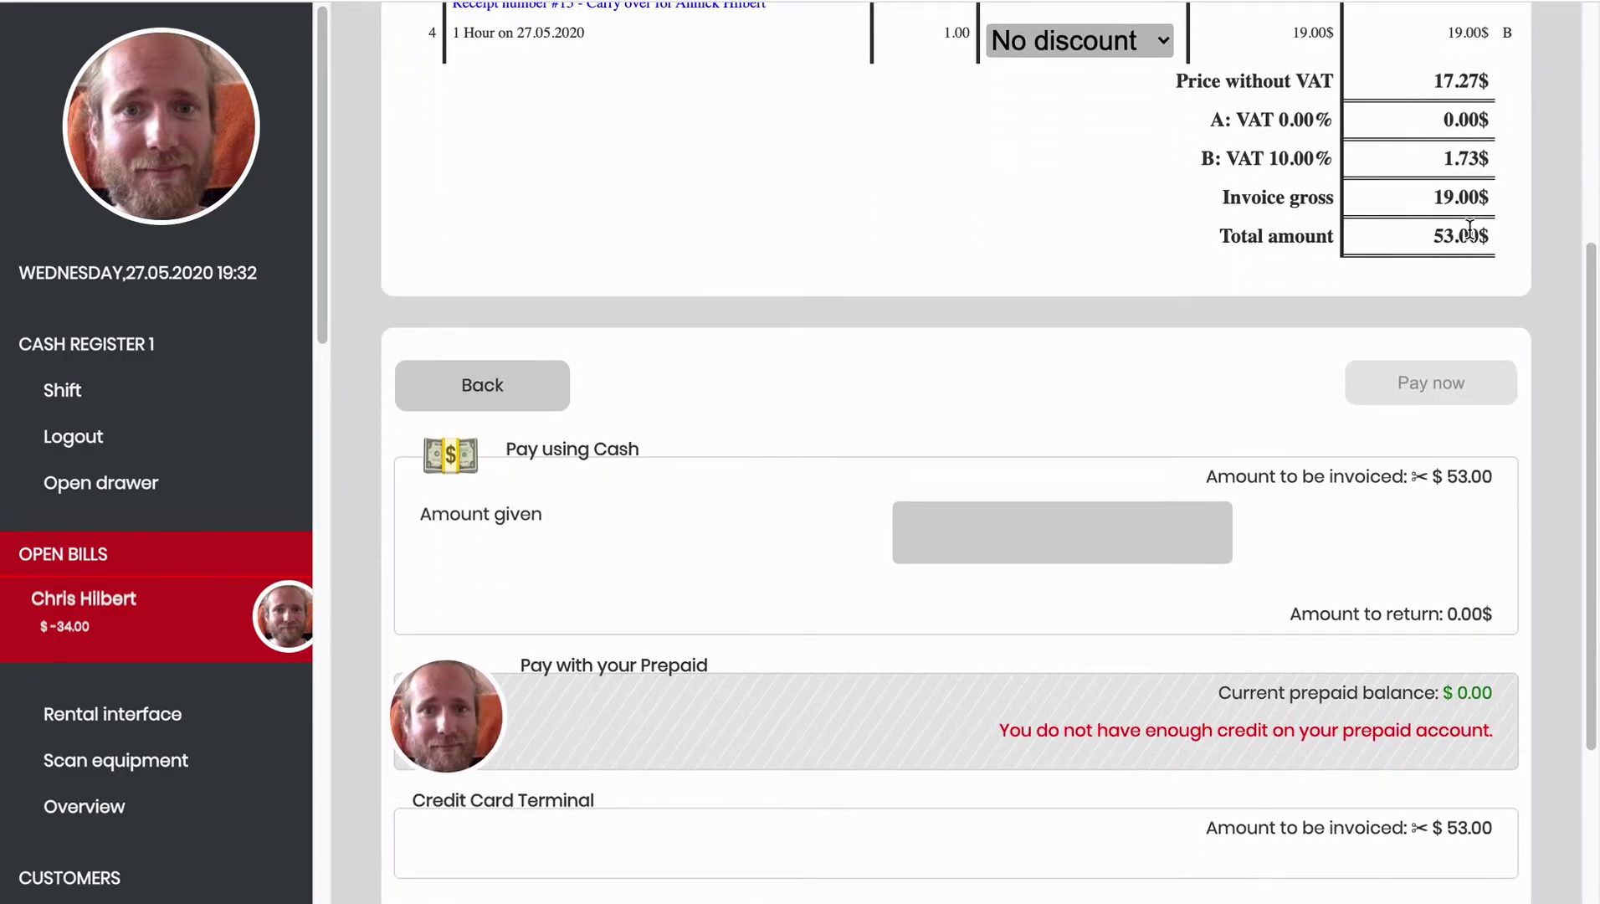
pyautogui.scroll(-4, 1471, 228)
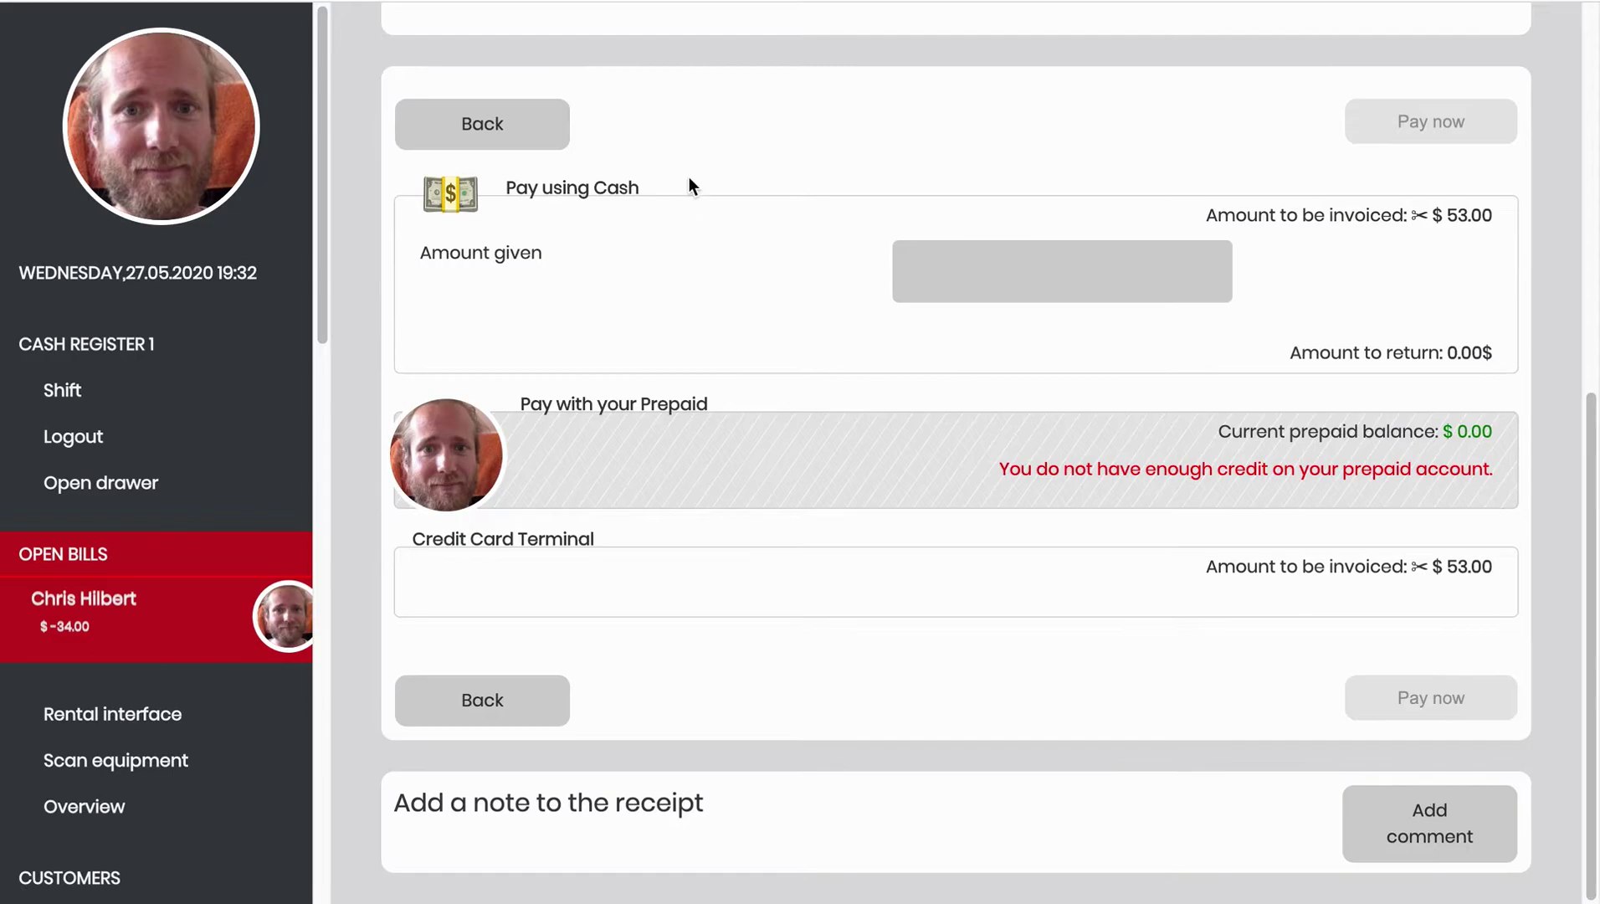
# - Pay the combined bill in cash and dismiss the receipt print dialog without saving
pyautogui.scroll(3, 732, 182)
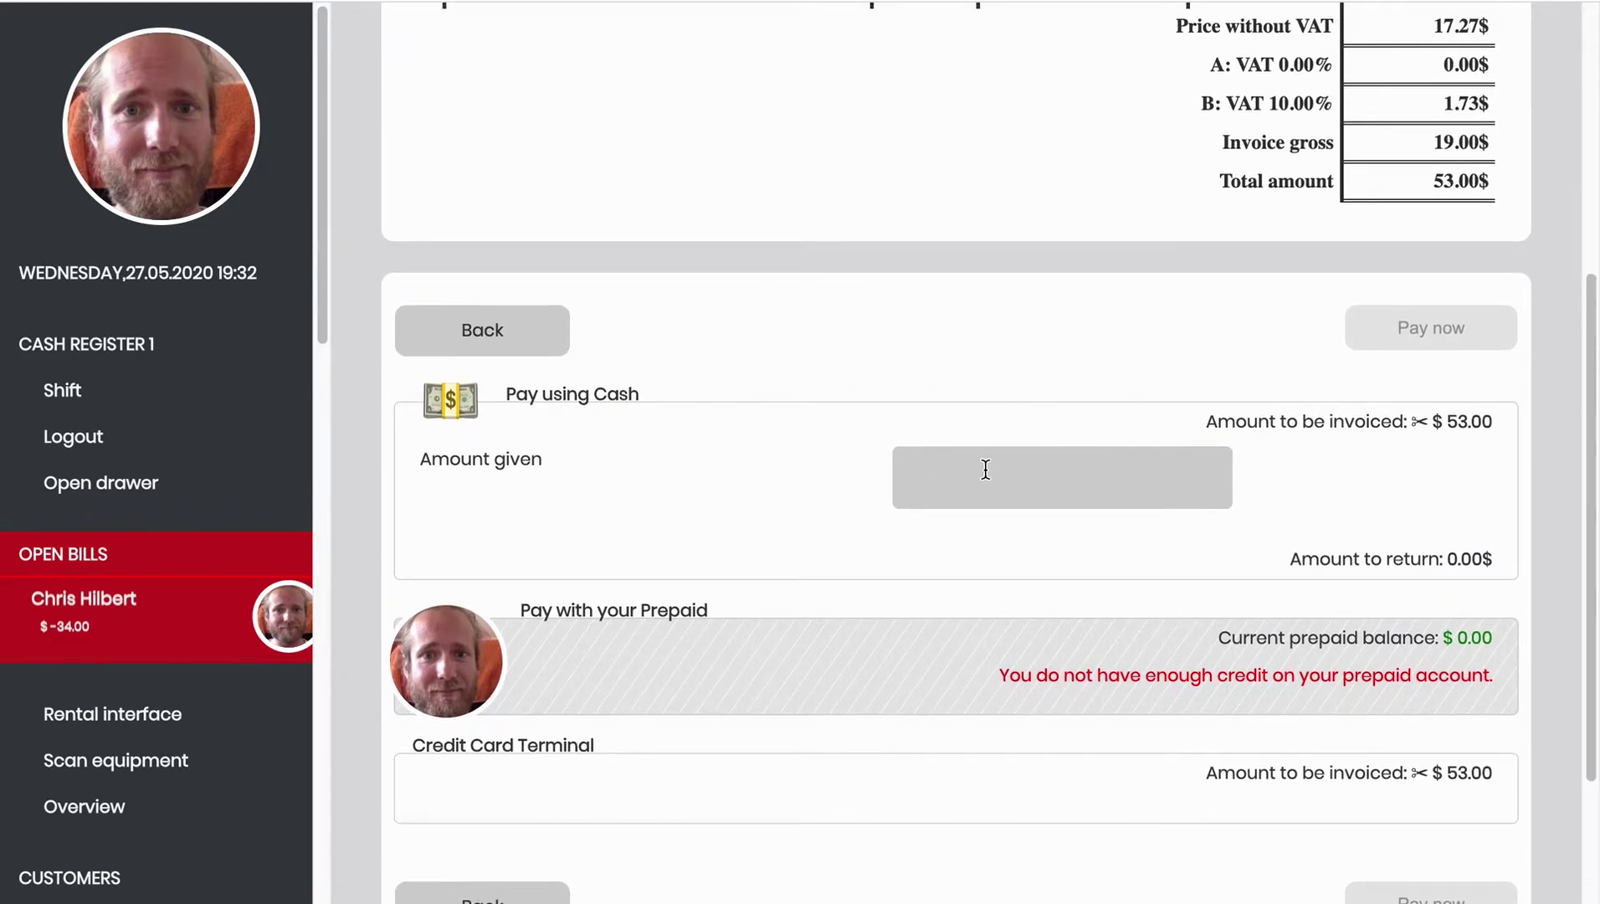
pyautogui.click(985, 469)
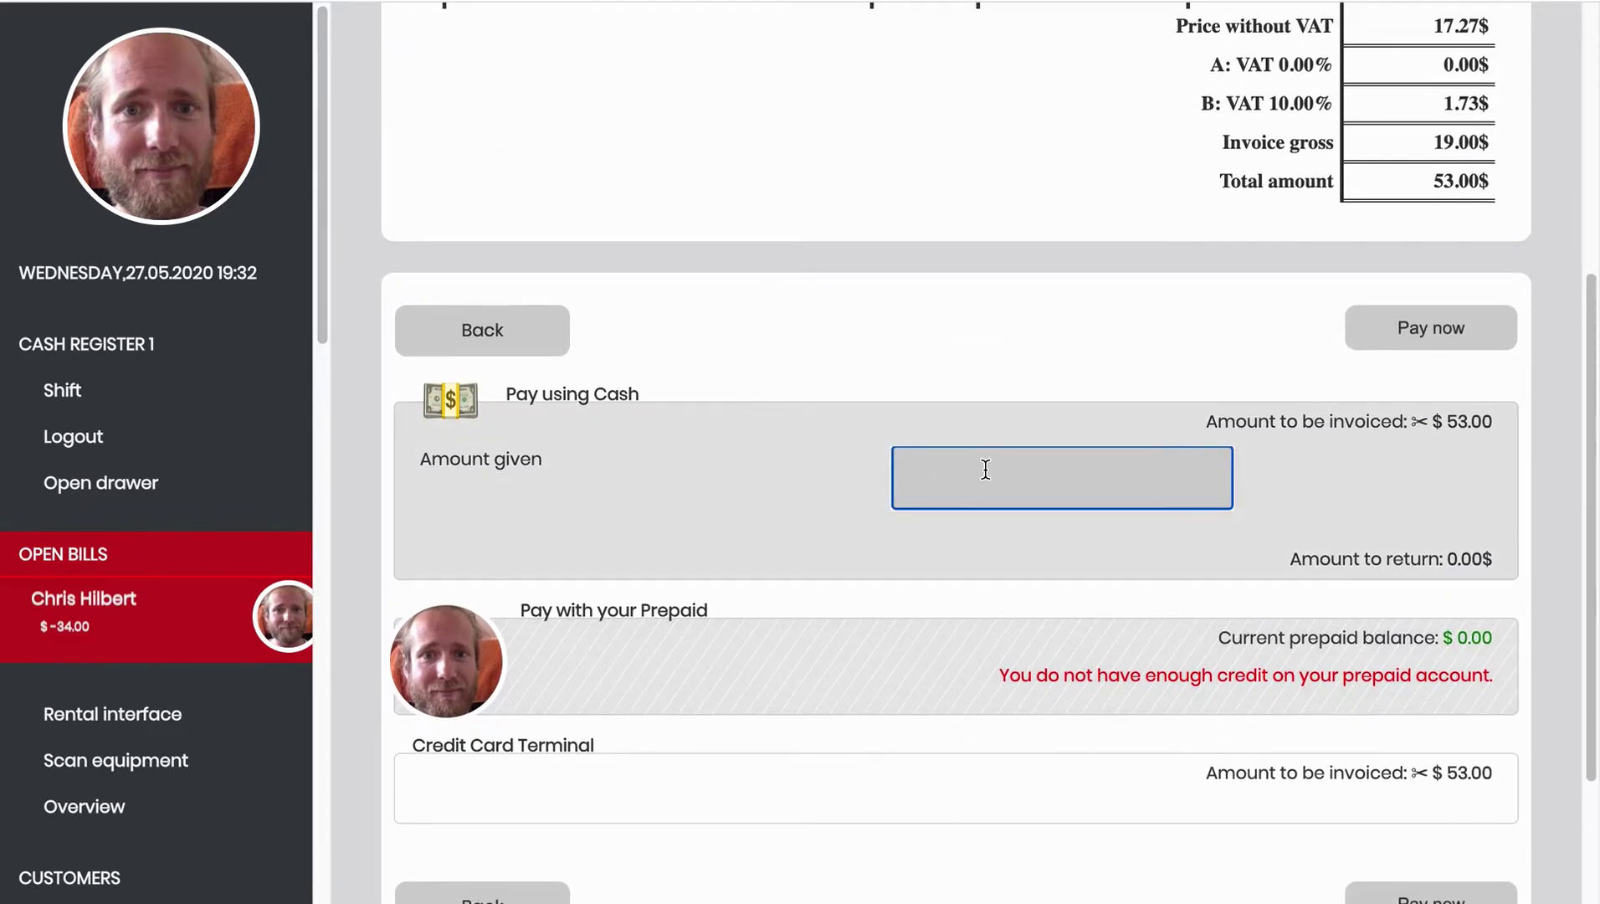
pyautogui.click(1415, 332)
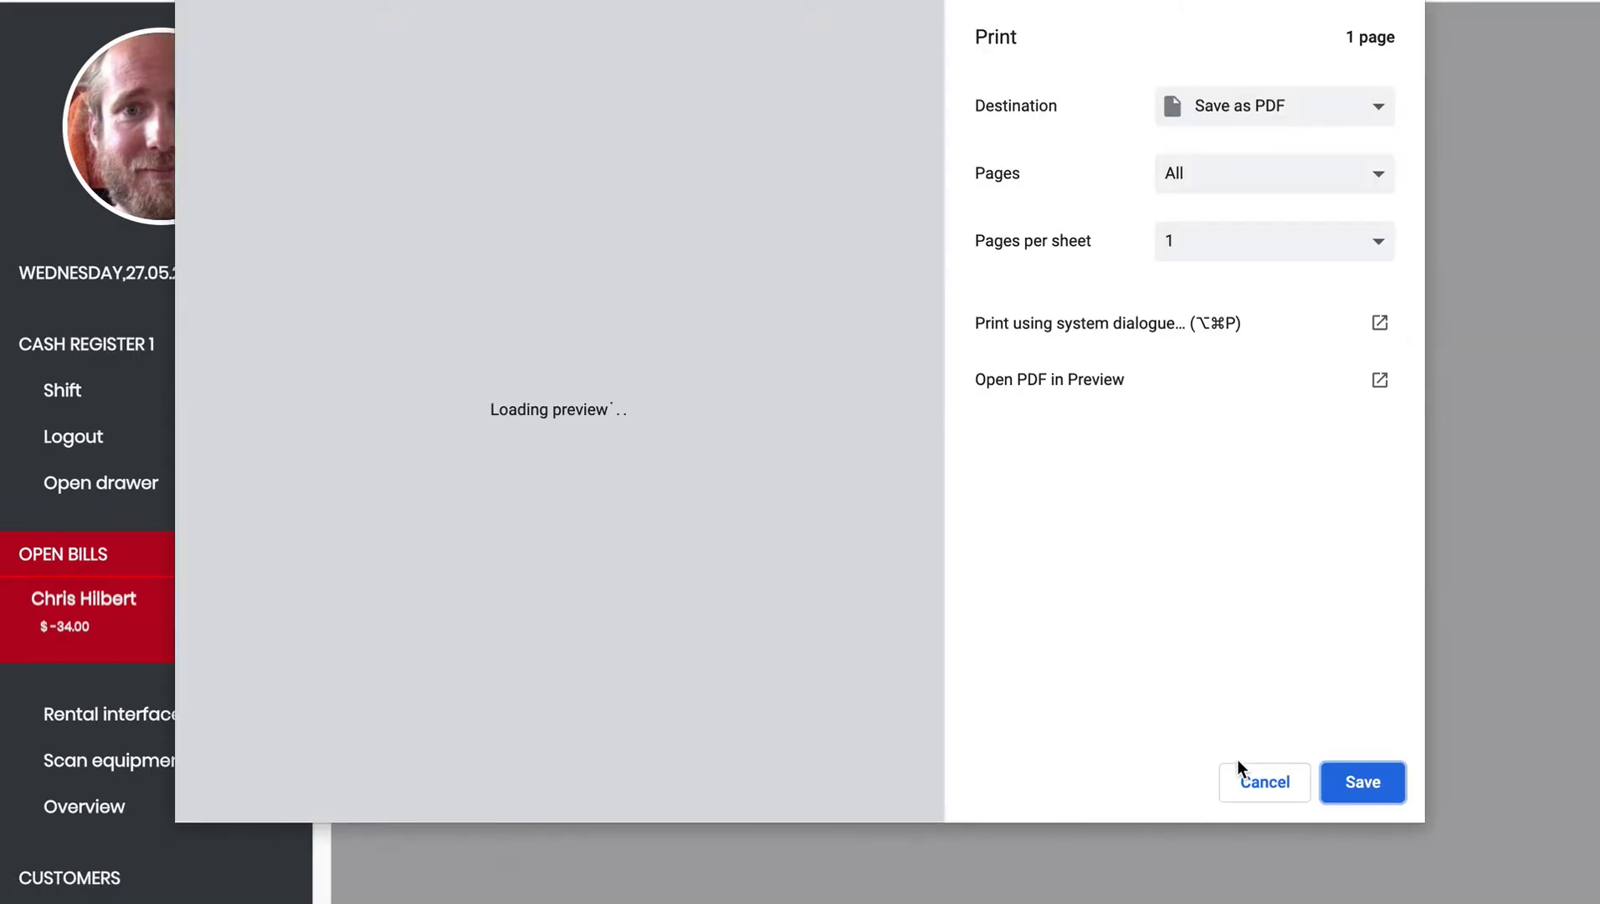
pyautogui.click(1240, 770)
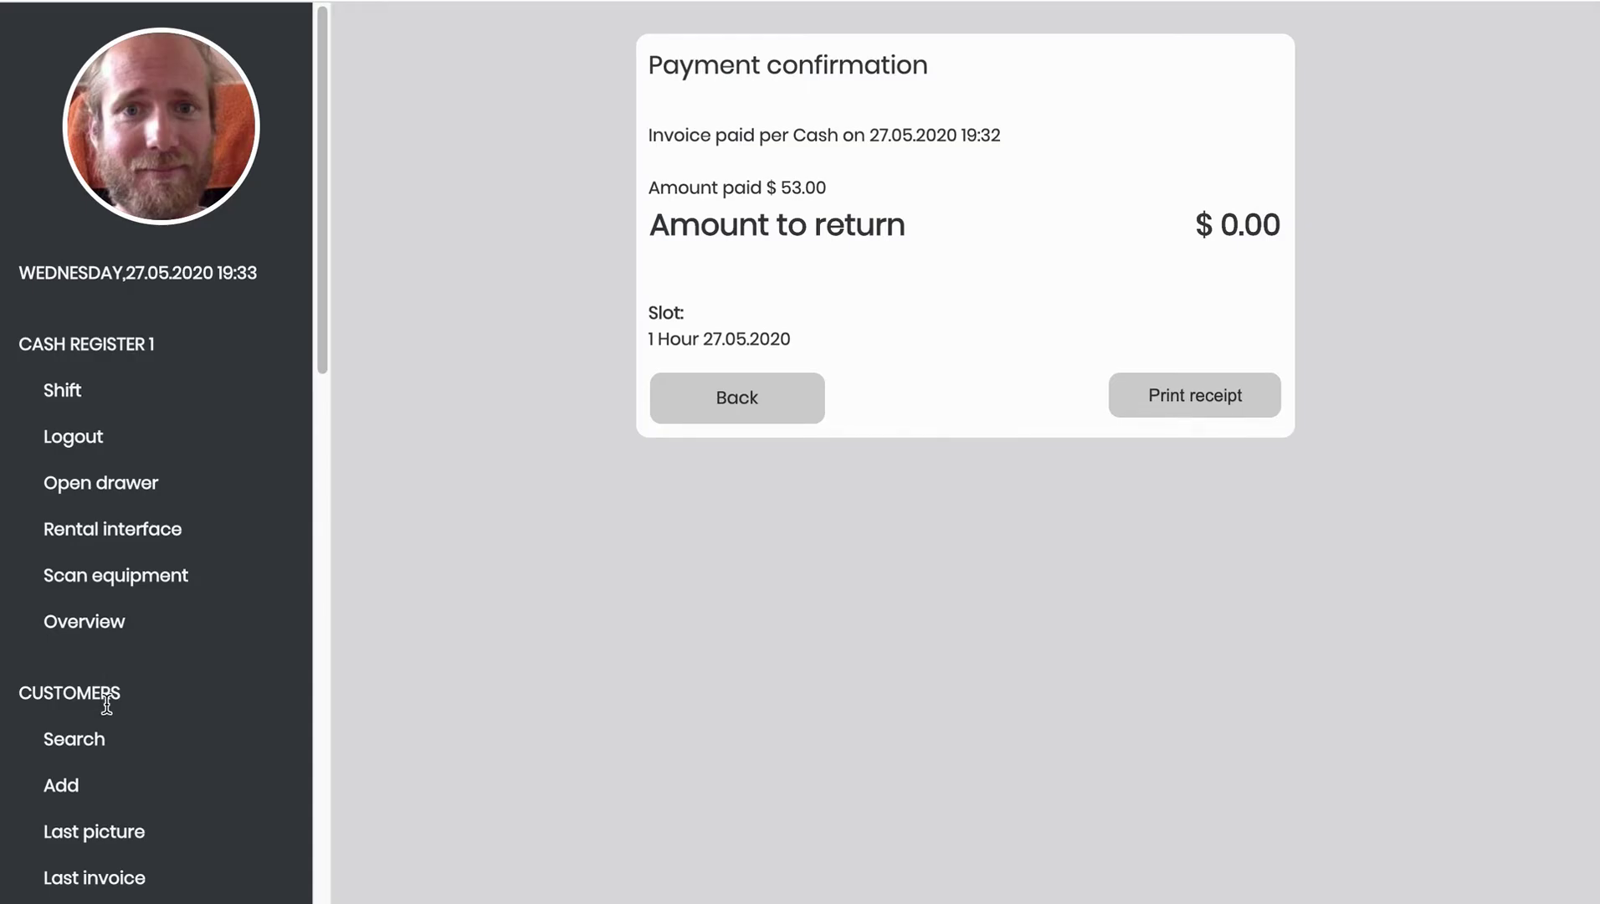
# - Open the ticket refund for the second listed customer's 2 Hours booking with Wakeboard Advanced
pyautogui.click(98, 738)
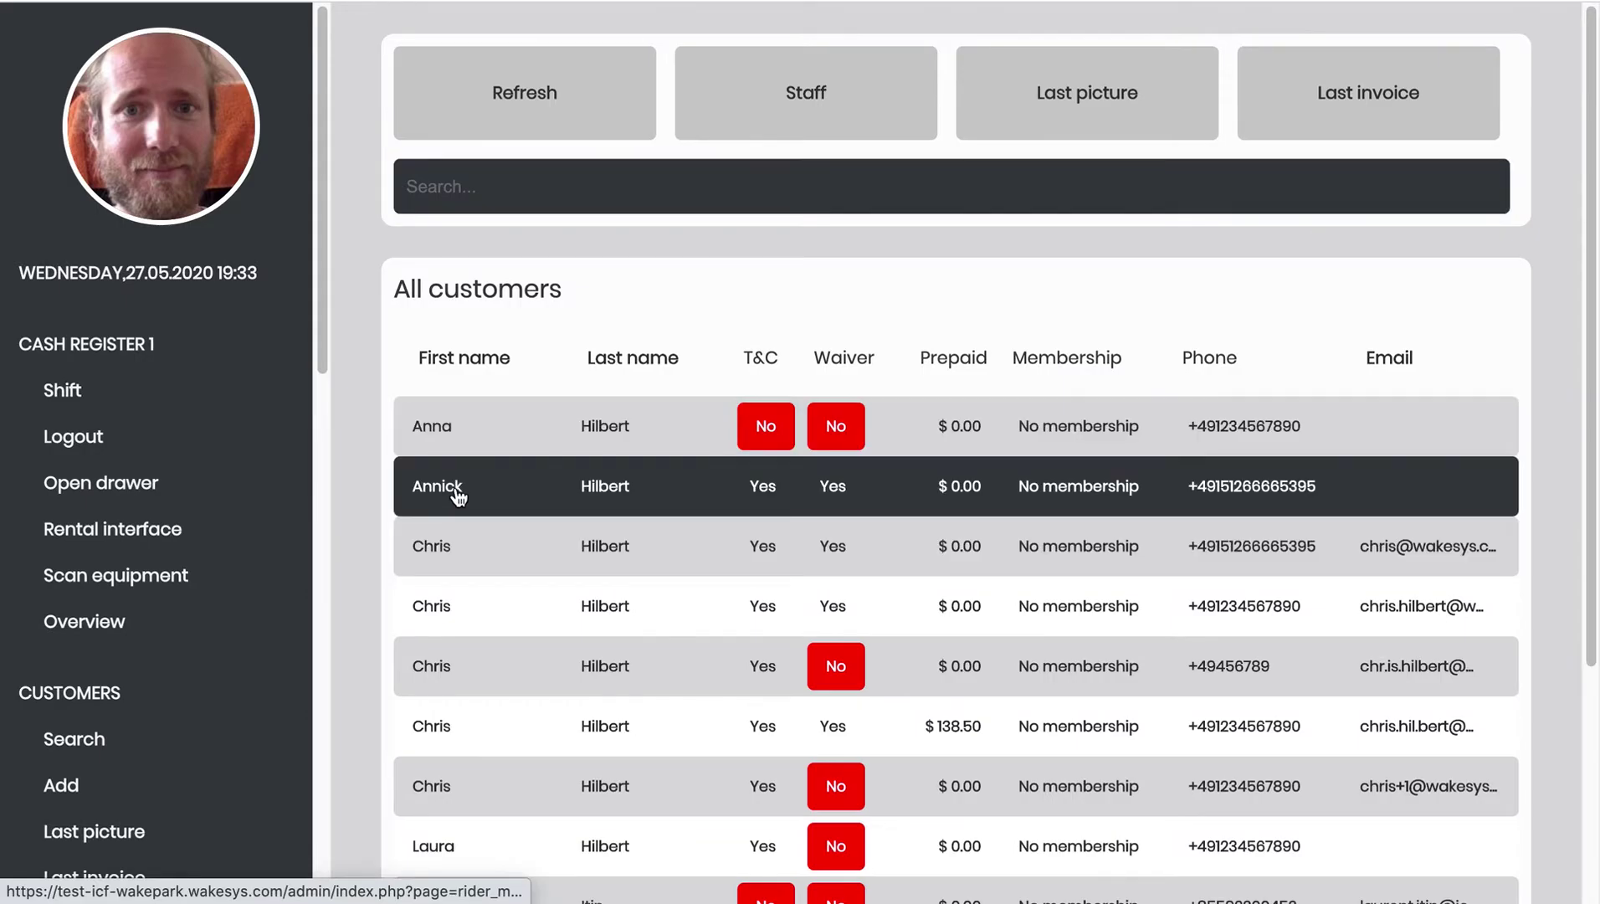
pyautogui.click(457, 495)
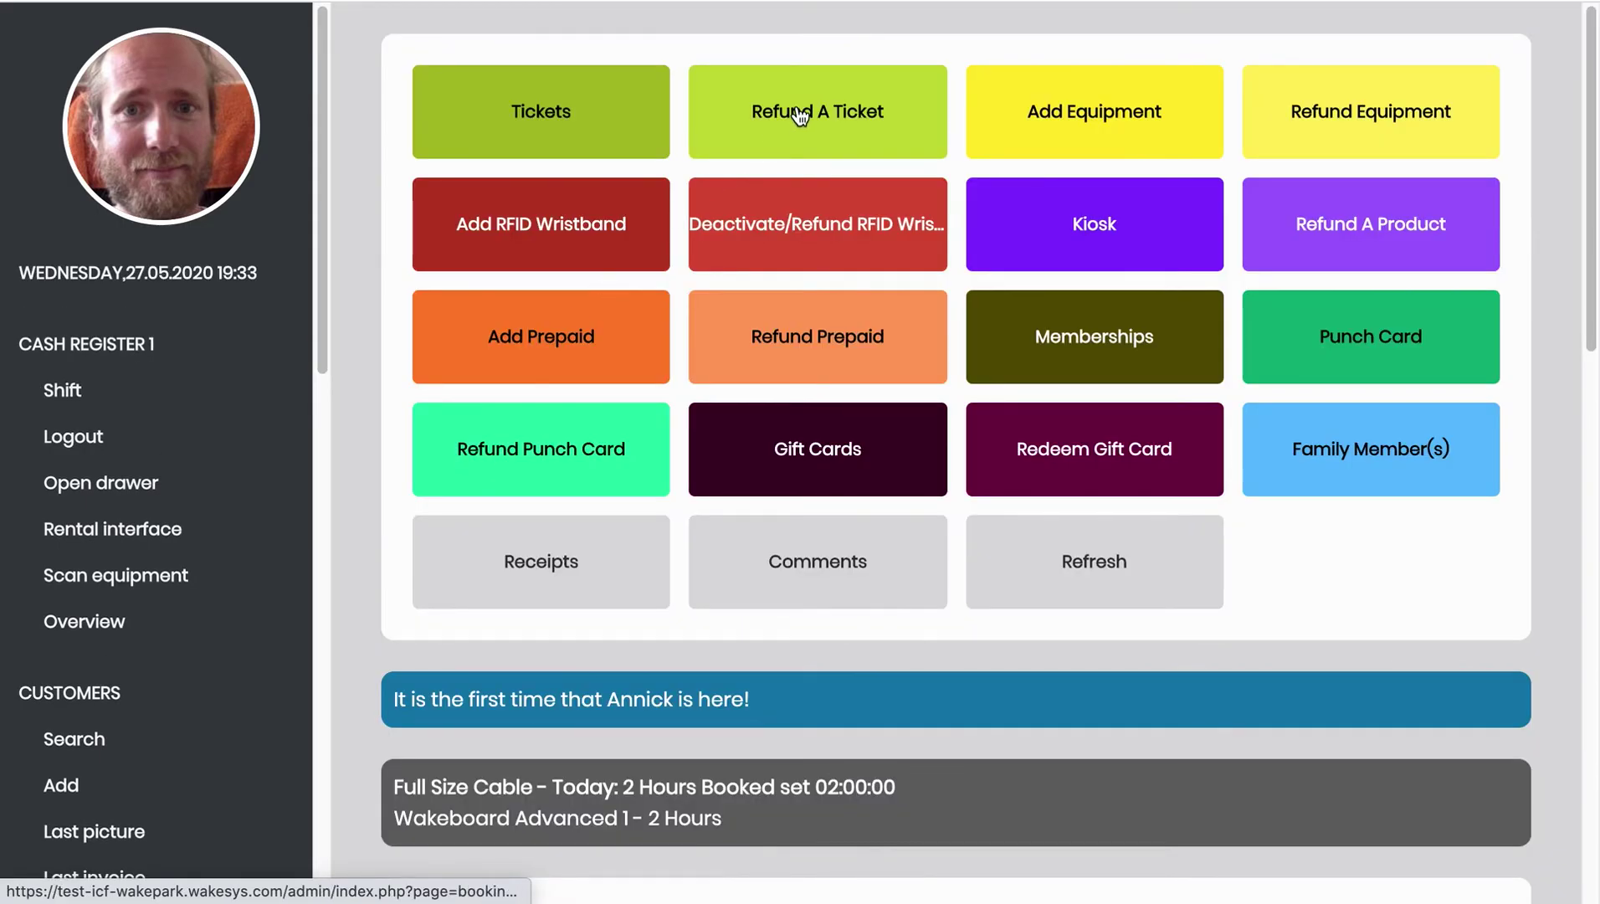
pyautogui.click(799, 113)
pyautogui.click(820, 470)
pyautogui.click(1385, 555)
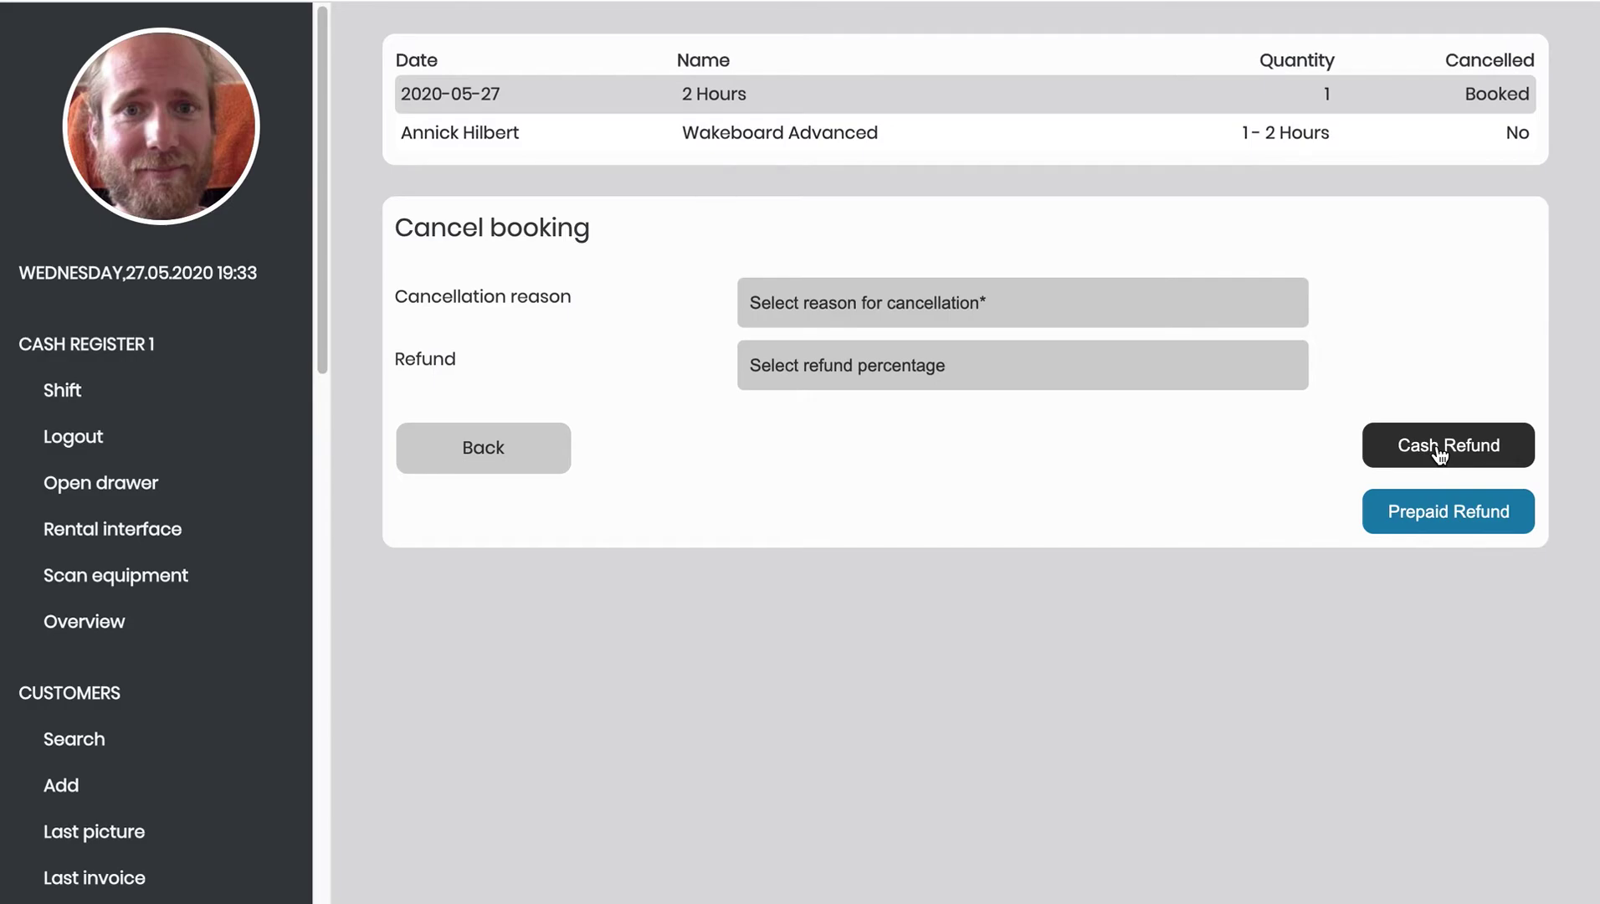
# - Try a cash refund, then set the cancellation reason to Bad weather and the refund to Prorata
pyautogui.click(1435, 449)
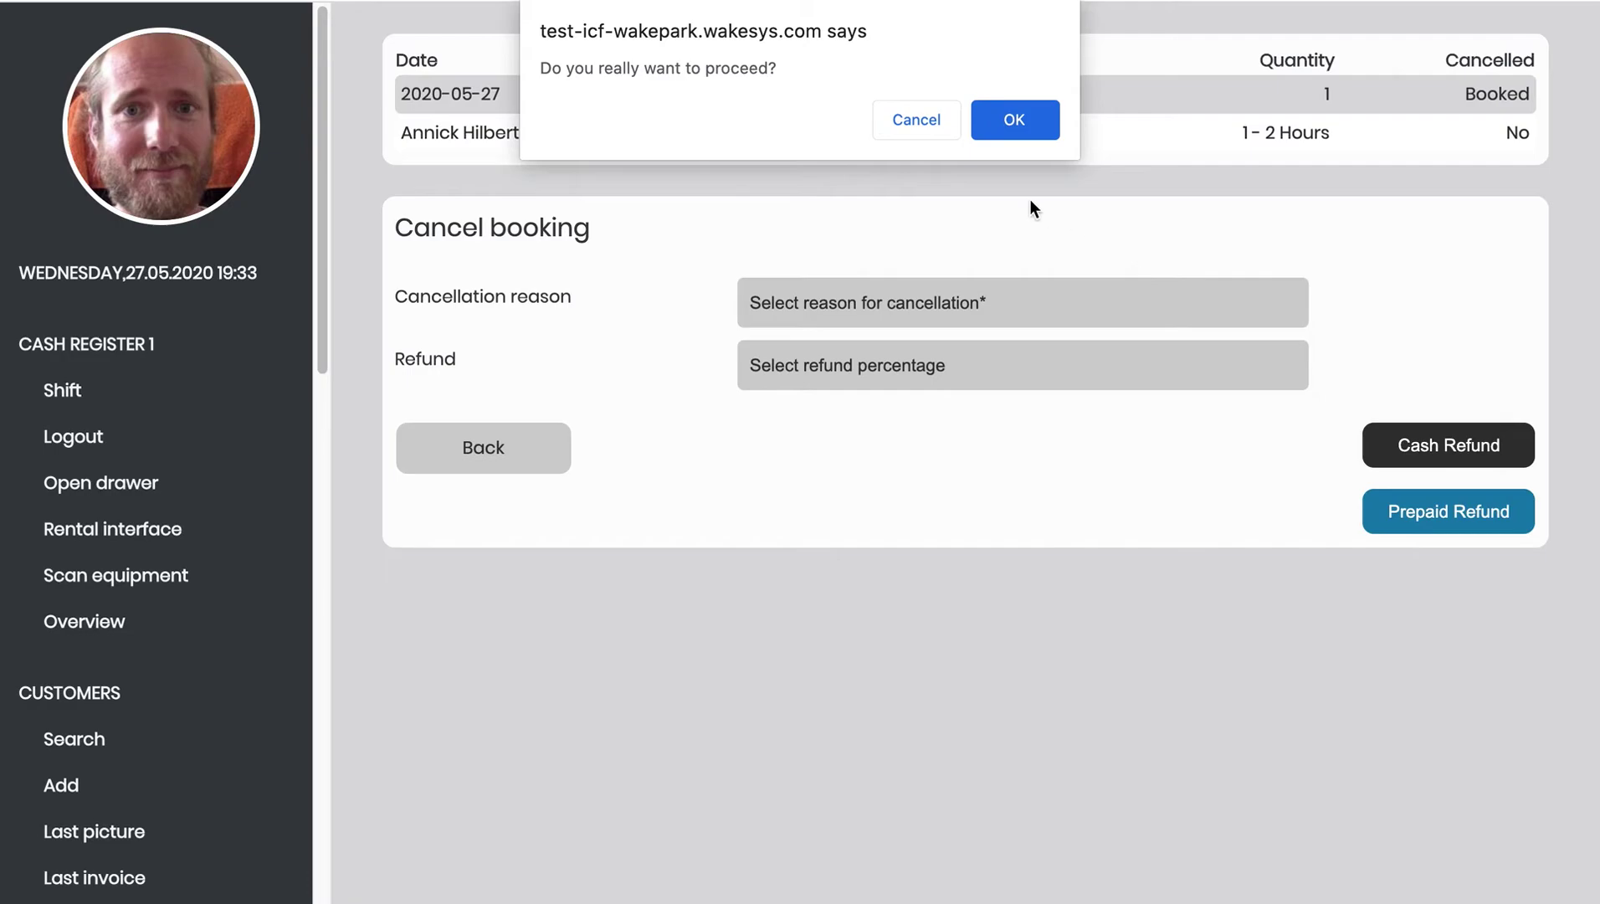
pyautogui.click(987, 121)
pyautogui.click(927, 306)
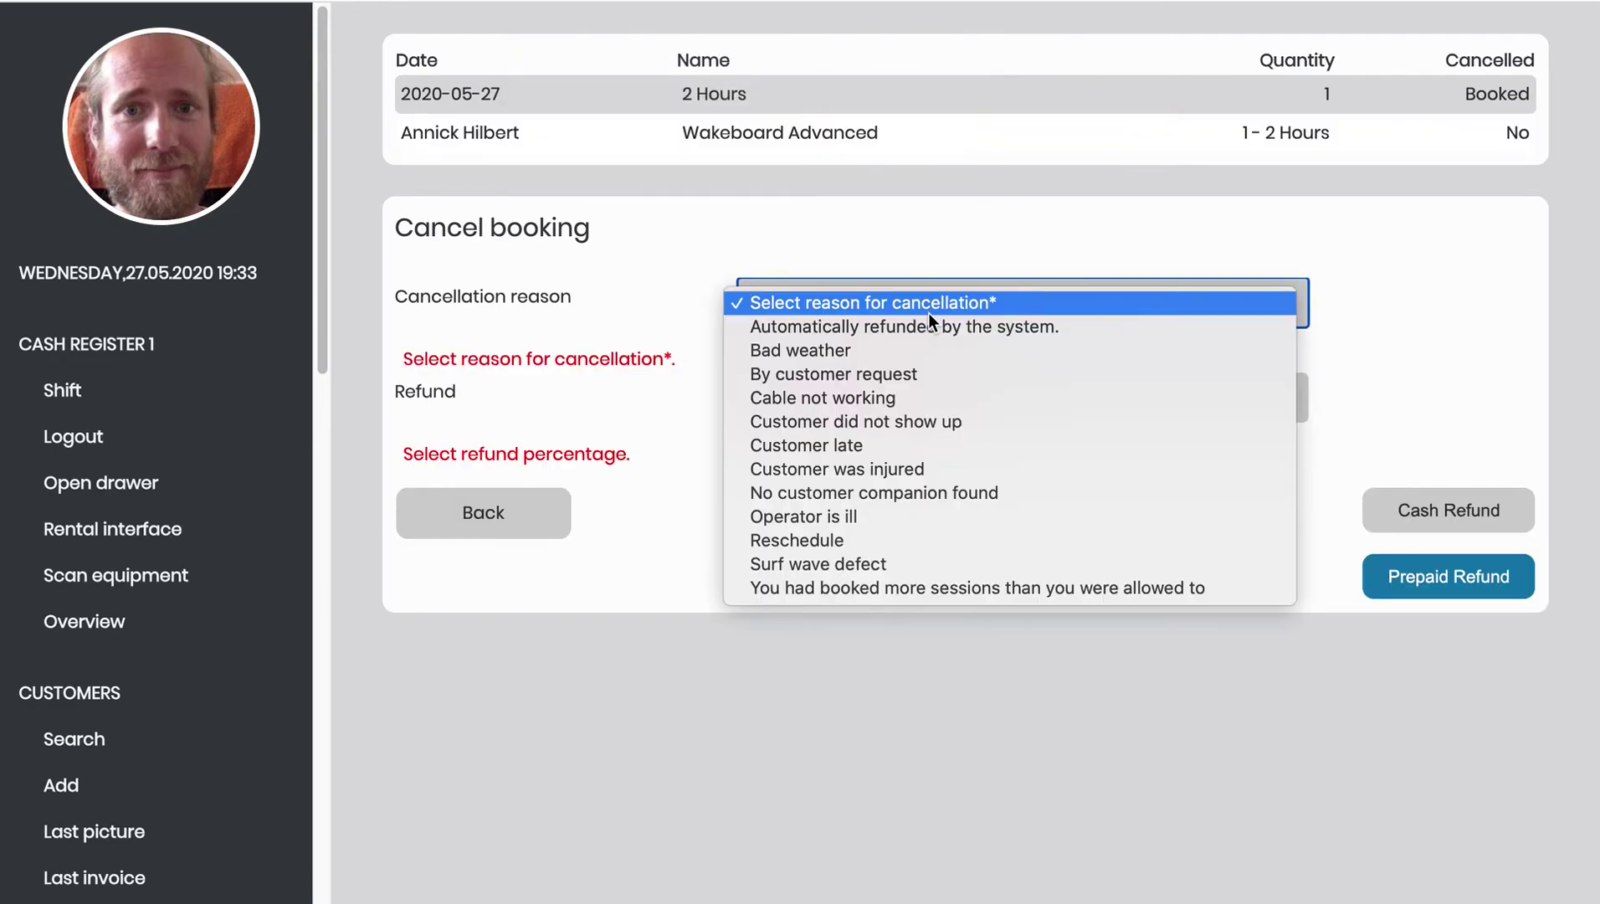
pyautogui.click(908, 350)
pyautogui.click(892, 374)
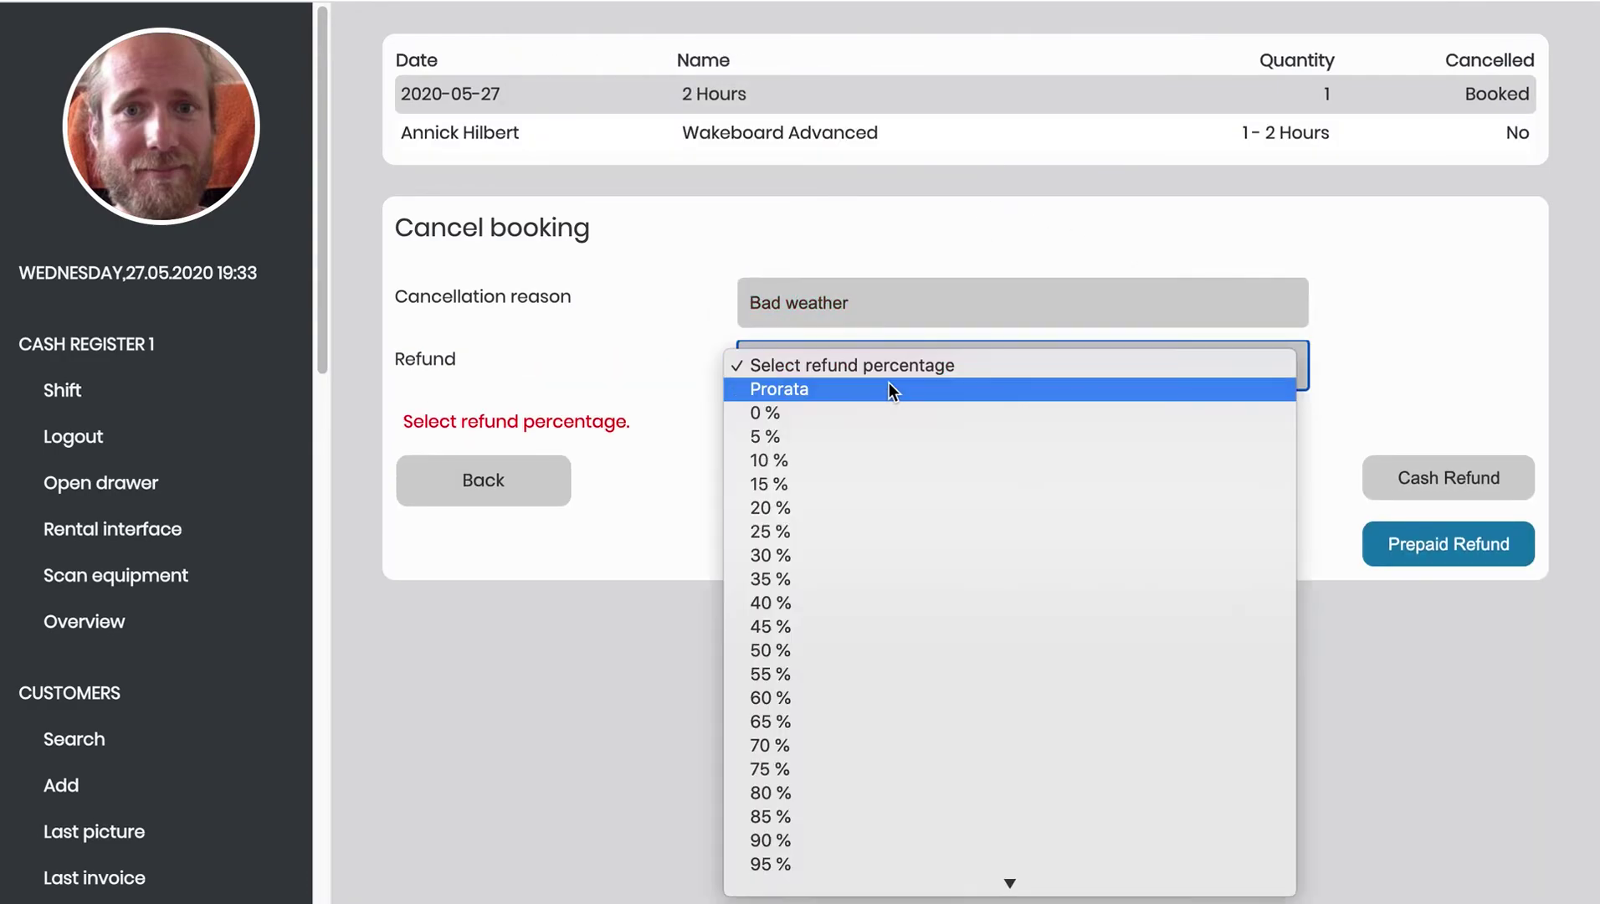
pyautogui.click(857, 391)
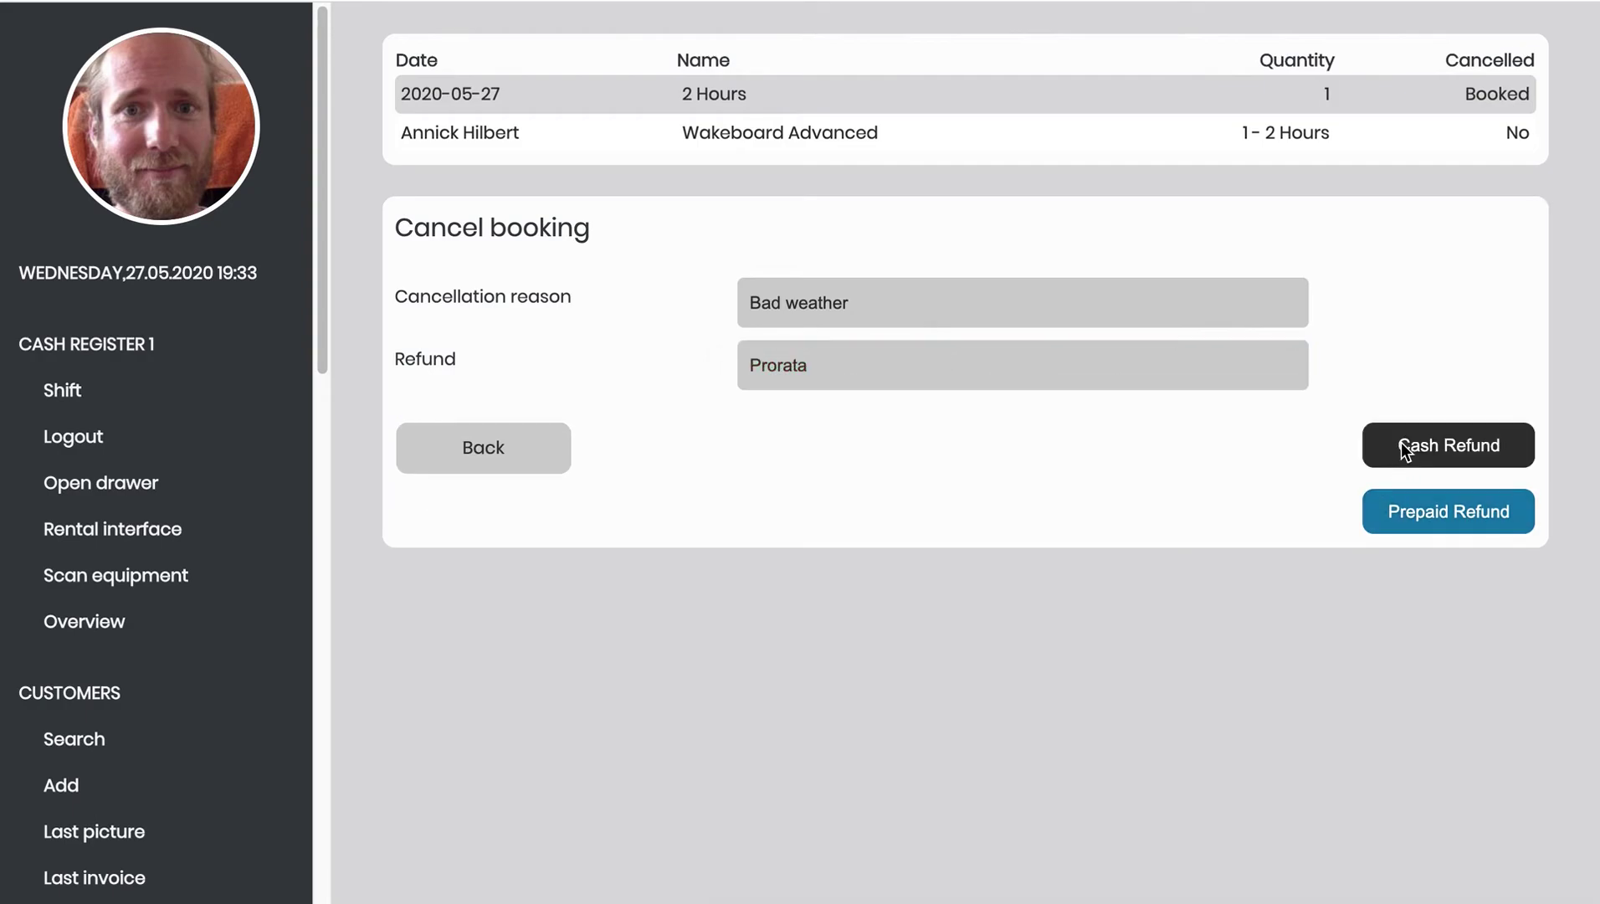
# - Refund the 2 Hours booking with Wakeboard Advanced in cash and preview its receipt without saving
pyautogui.click(1402, 446)
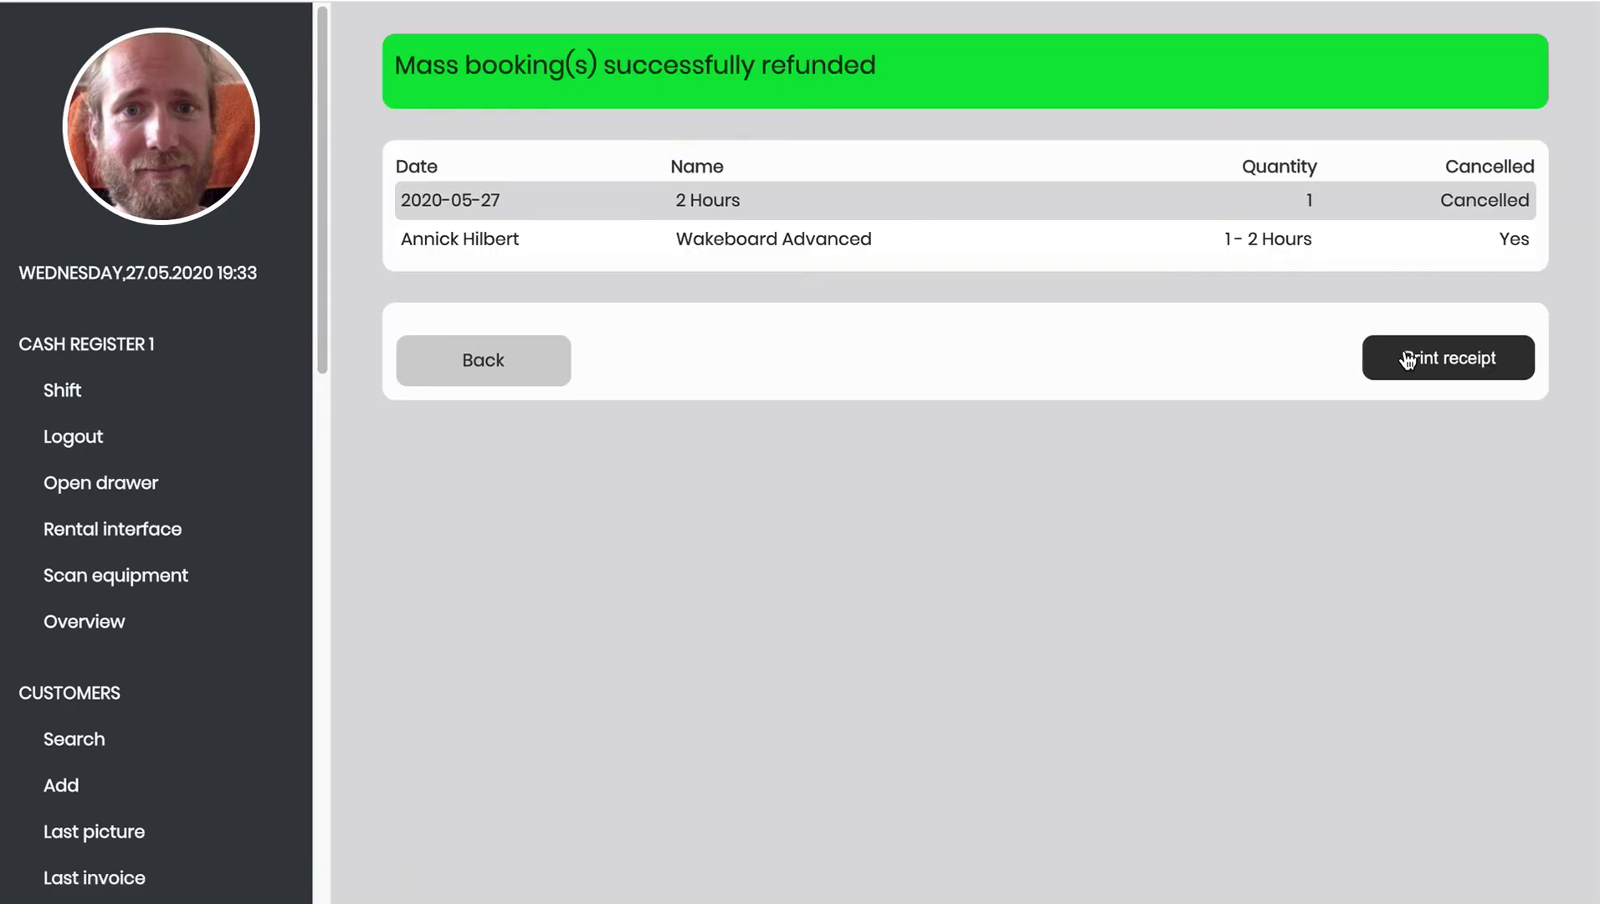
pyautogui.click(1405, 356)
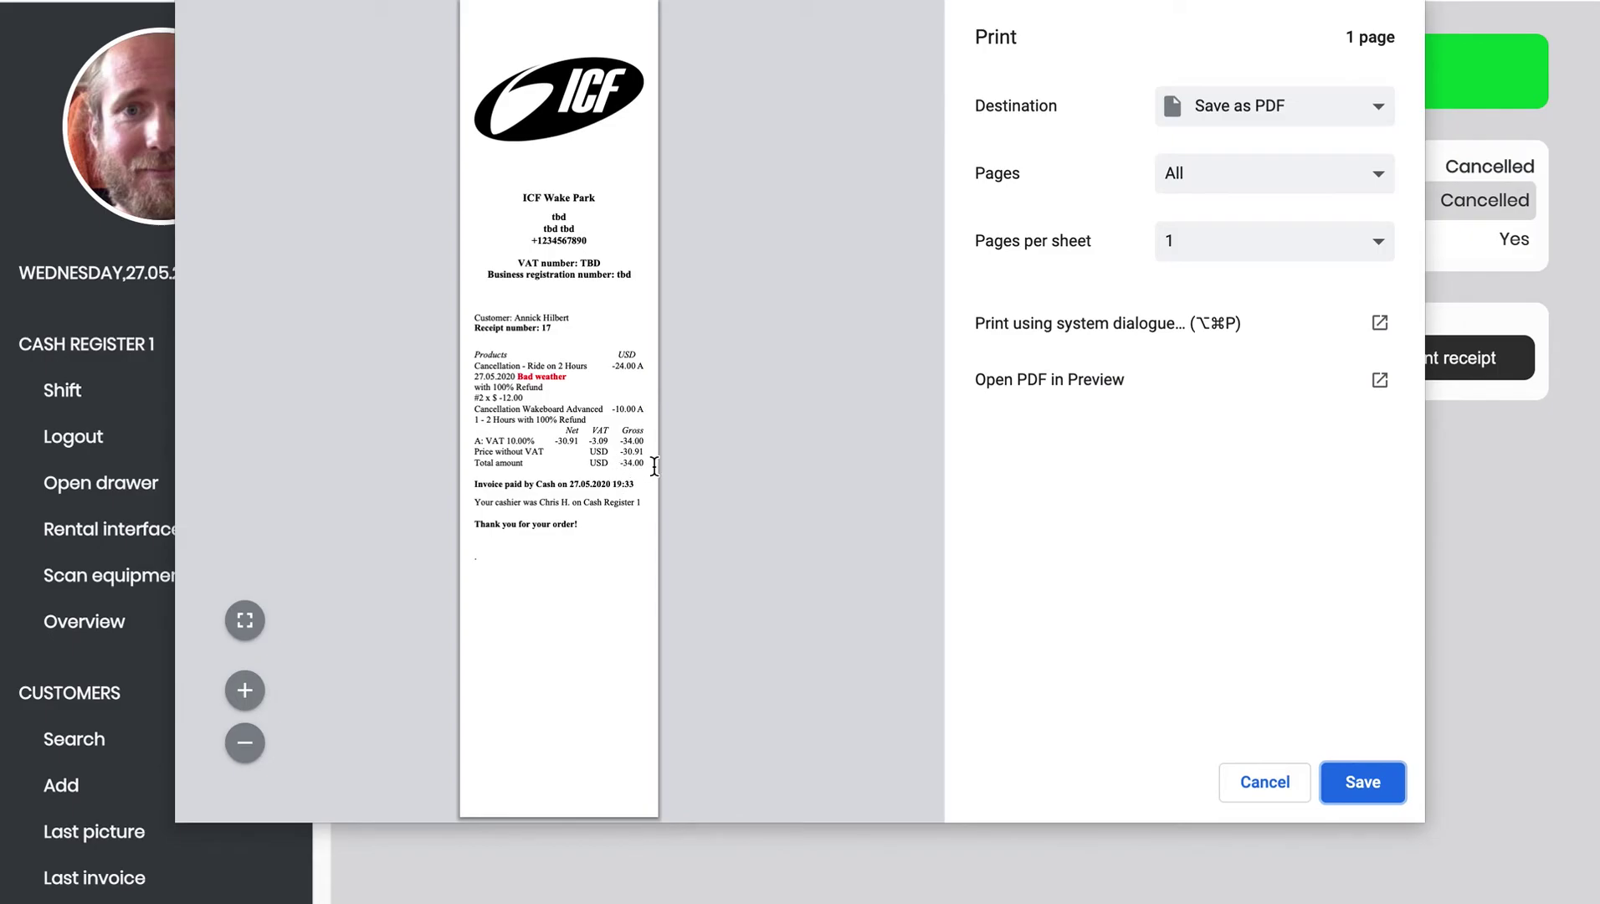
pyautogui.click(1241, 774)
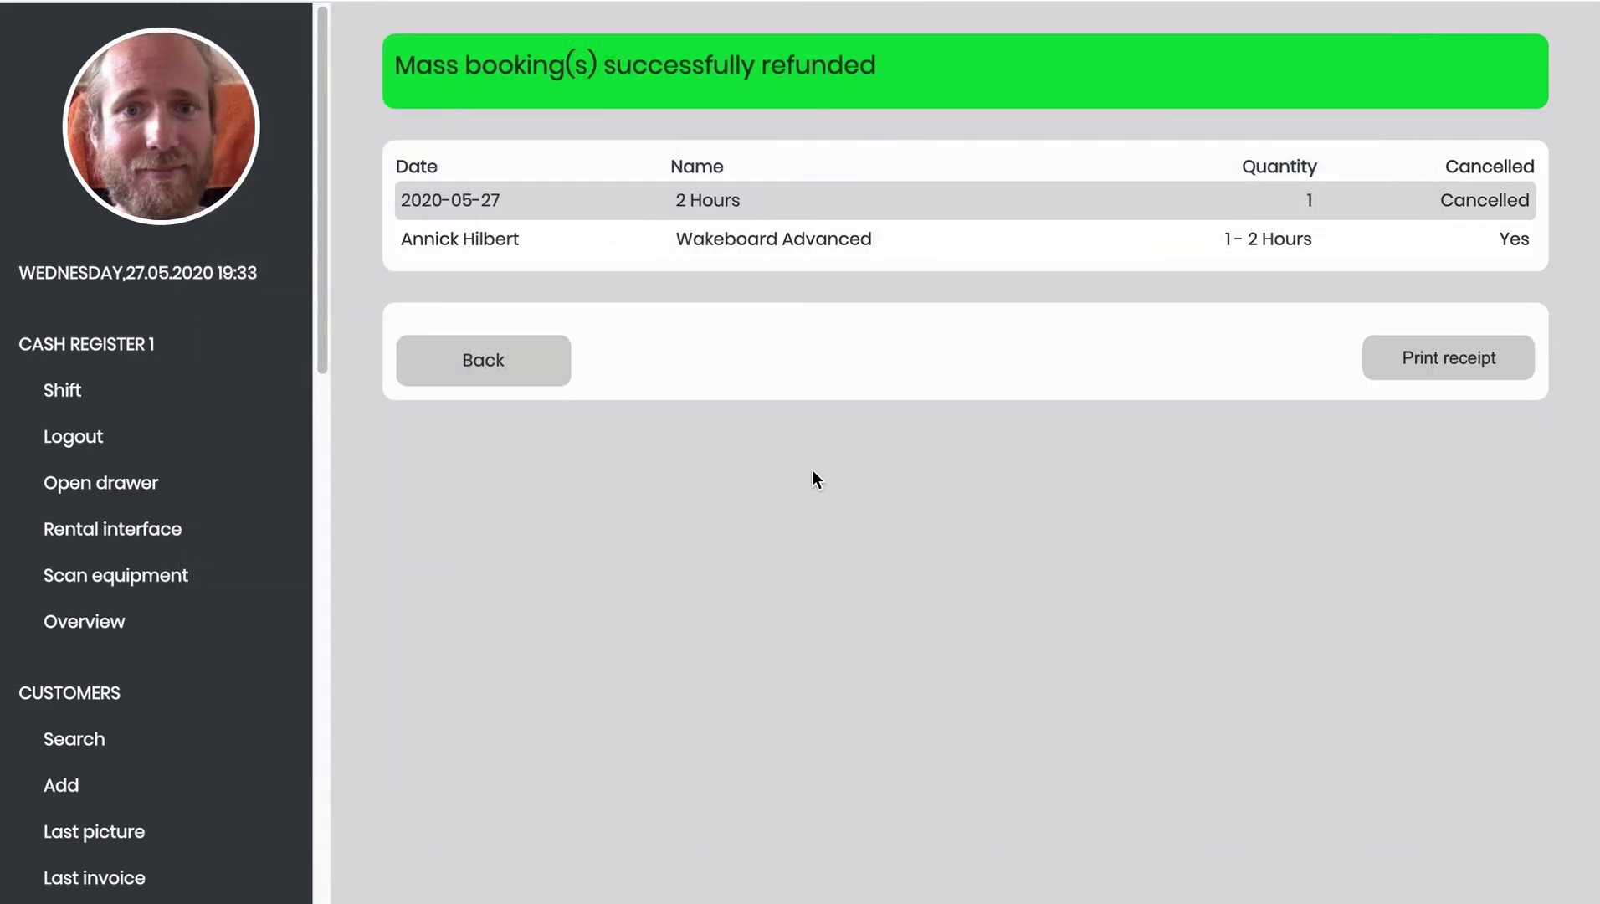
pyautogui.click(489, 361)
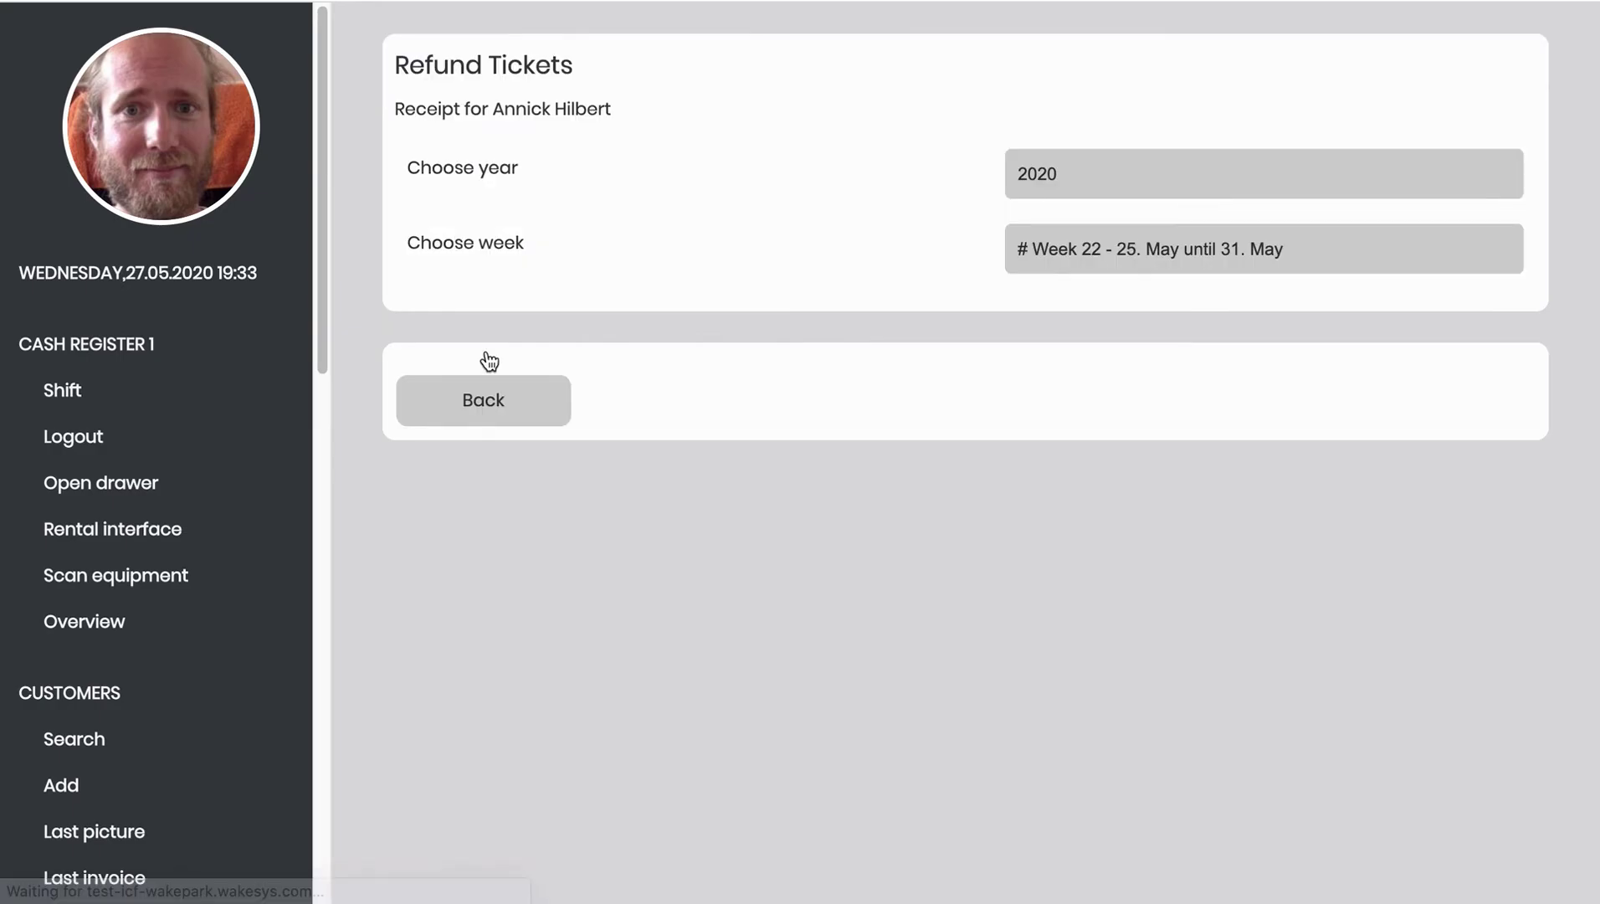
pyautogui.click(499, 406)
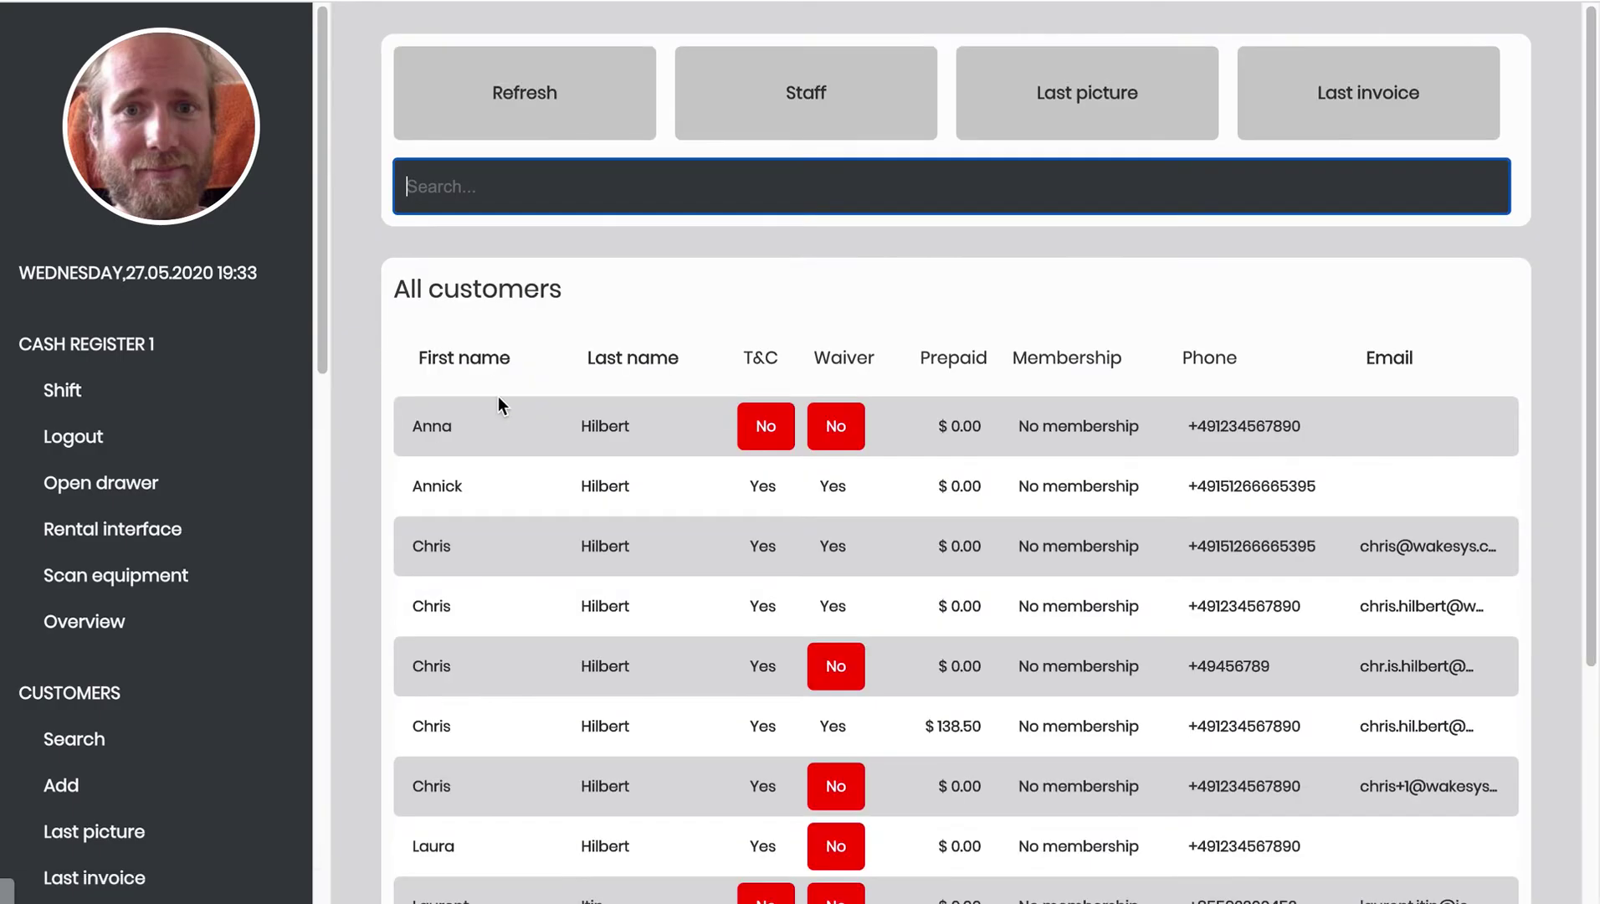
# - Take back the RFID wristband of the second listed customer with a $ 0.00 refund per cash
pyautogui.click(473, 484)
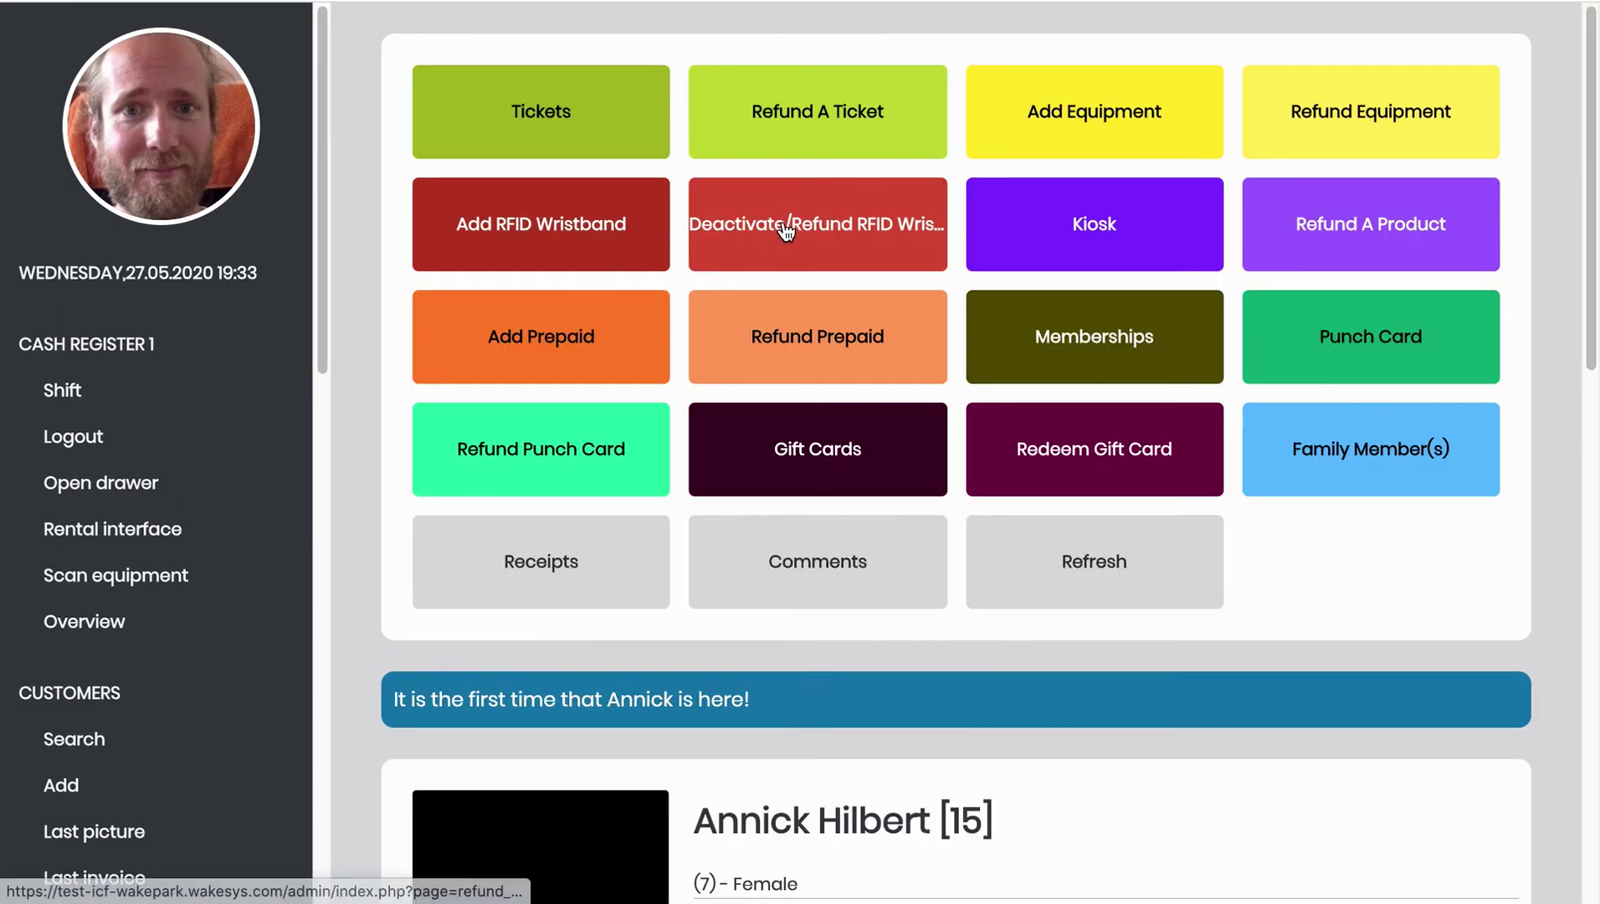
pyautogui.click(785, 230)
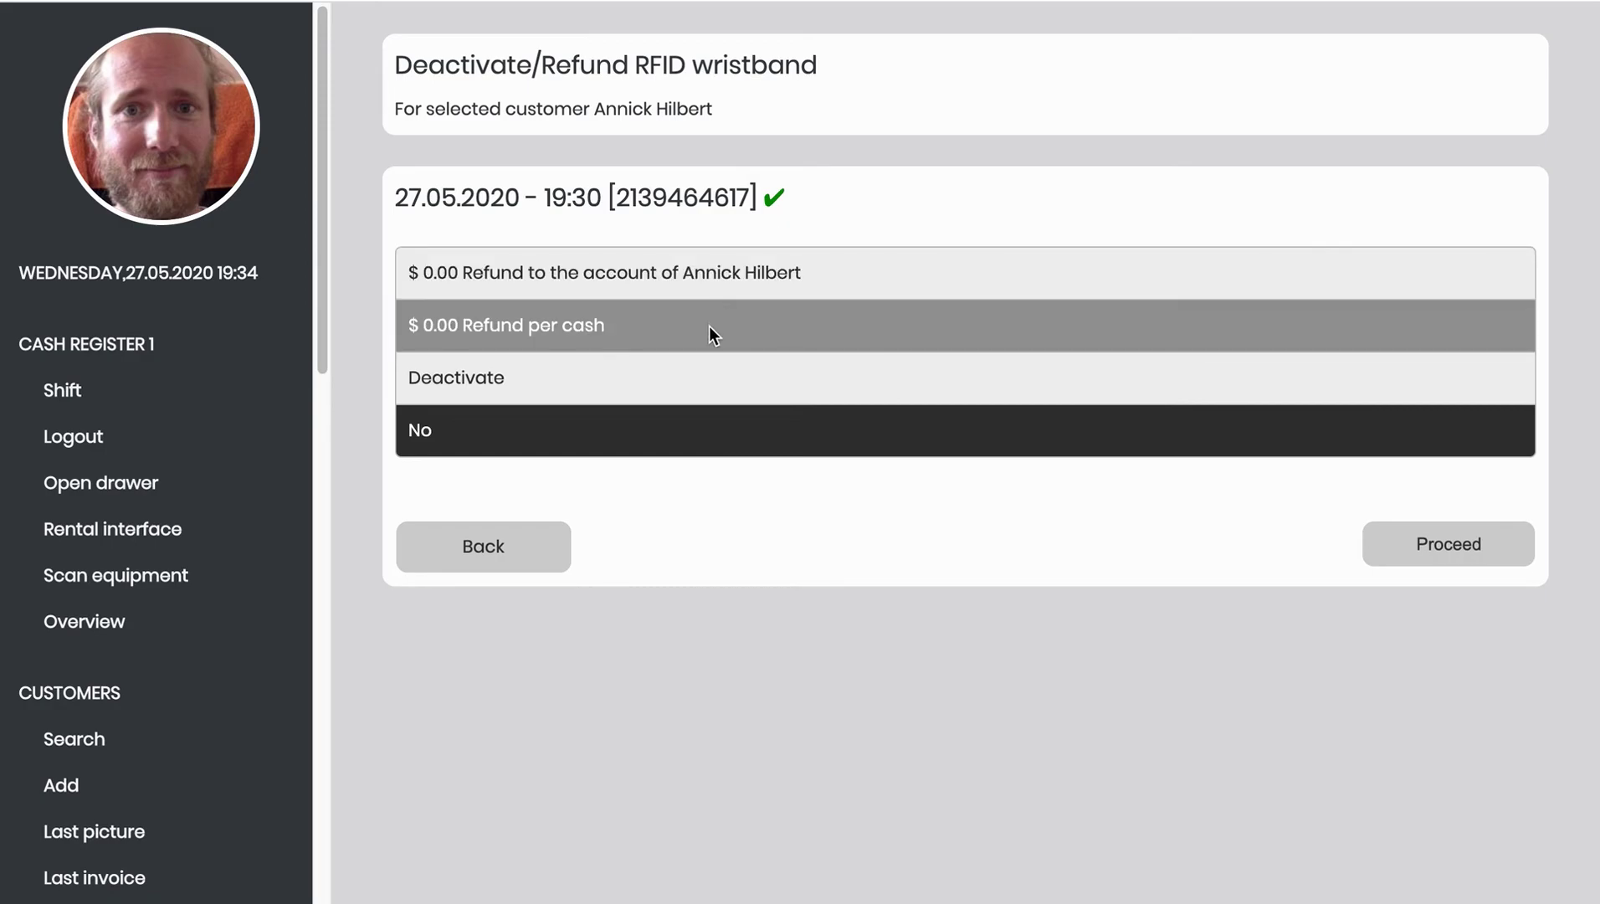
pyautogui.click(709, 335)
pyautogui.click(1401, 549)
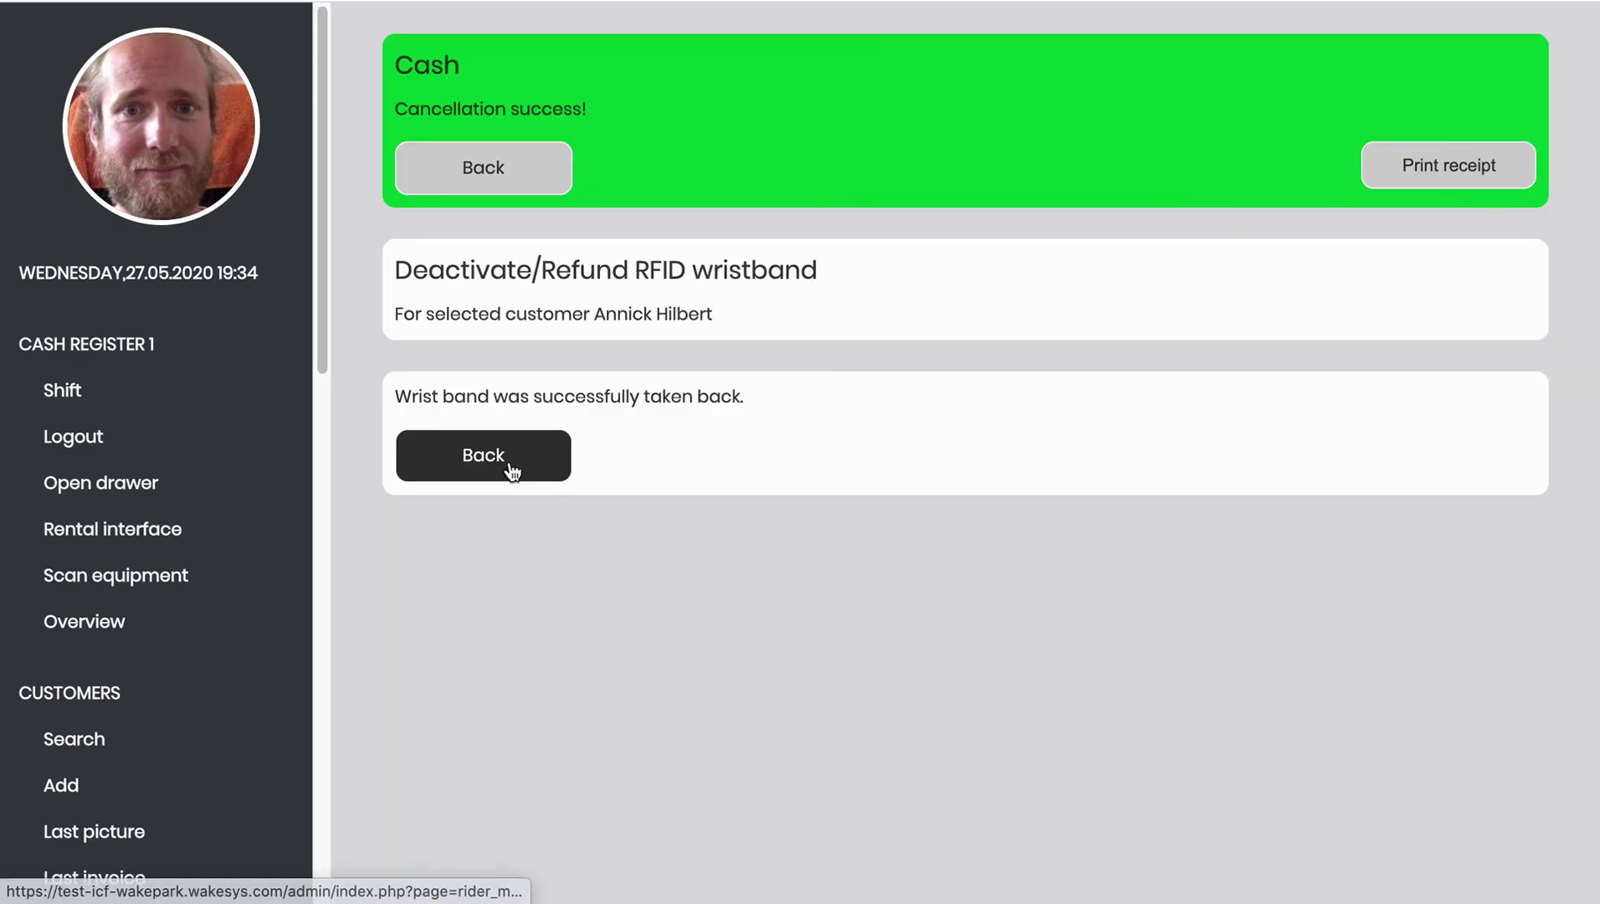
pyautogui.click(511, 472)
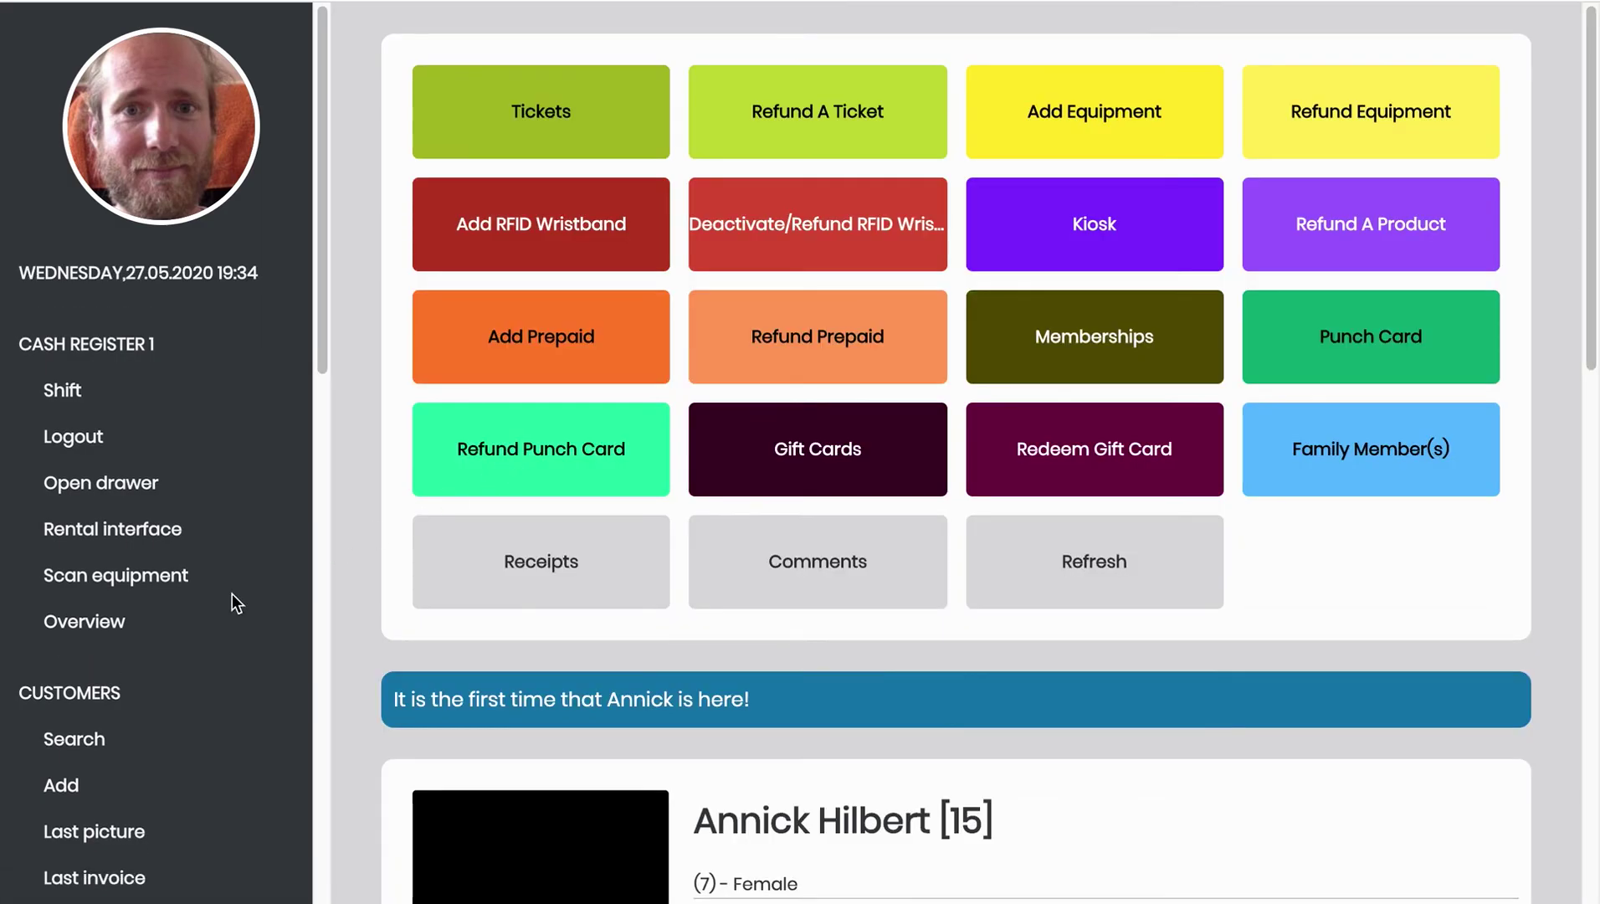
# - Open the ticket refund for the third listed customer's 1 Hour booking of 27.05.2020
pyautogui.click(139, 739)
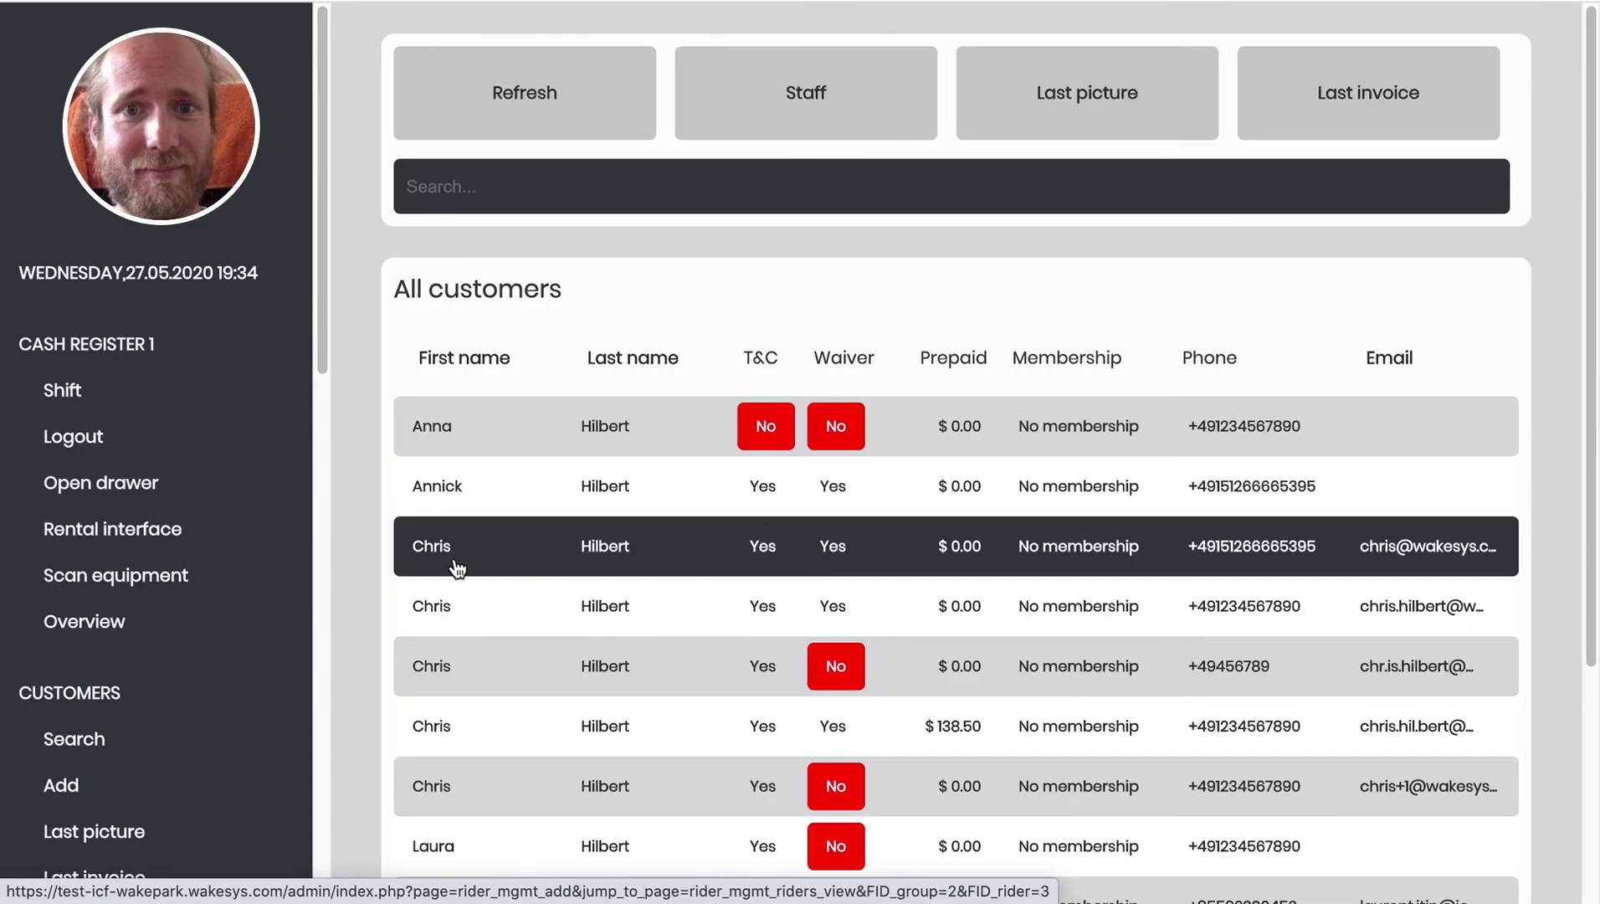
pyautogui.click(457, 569)
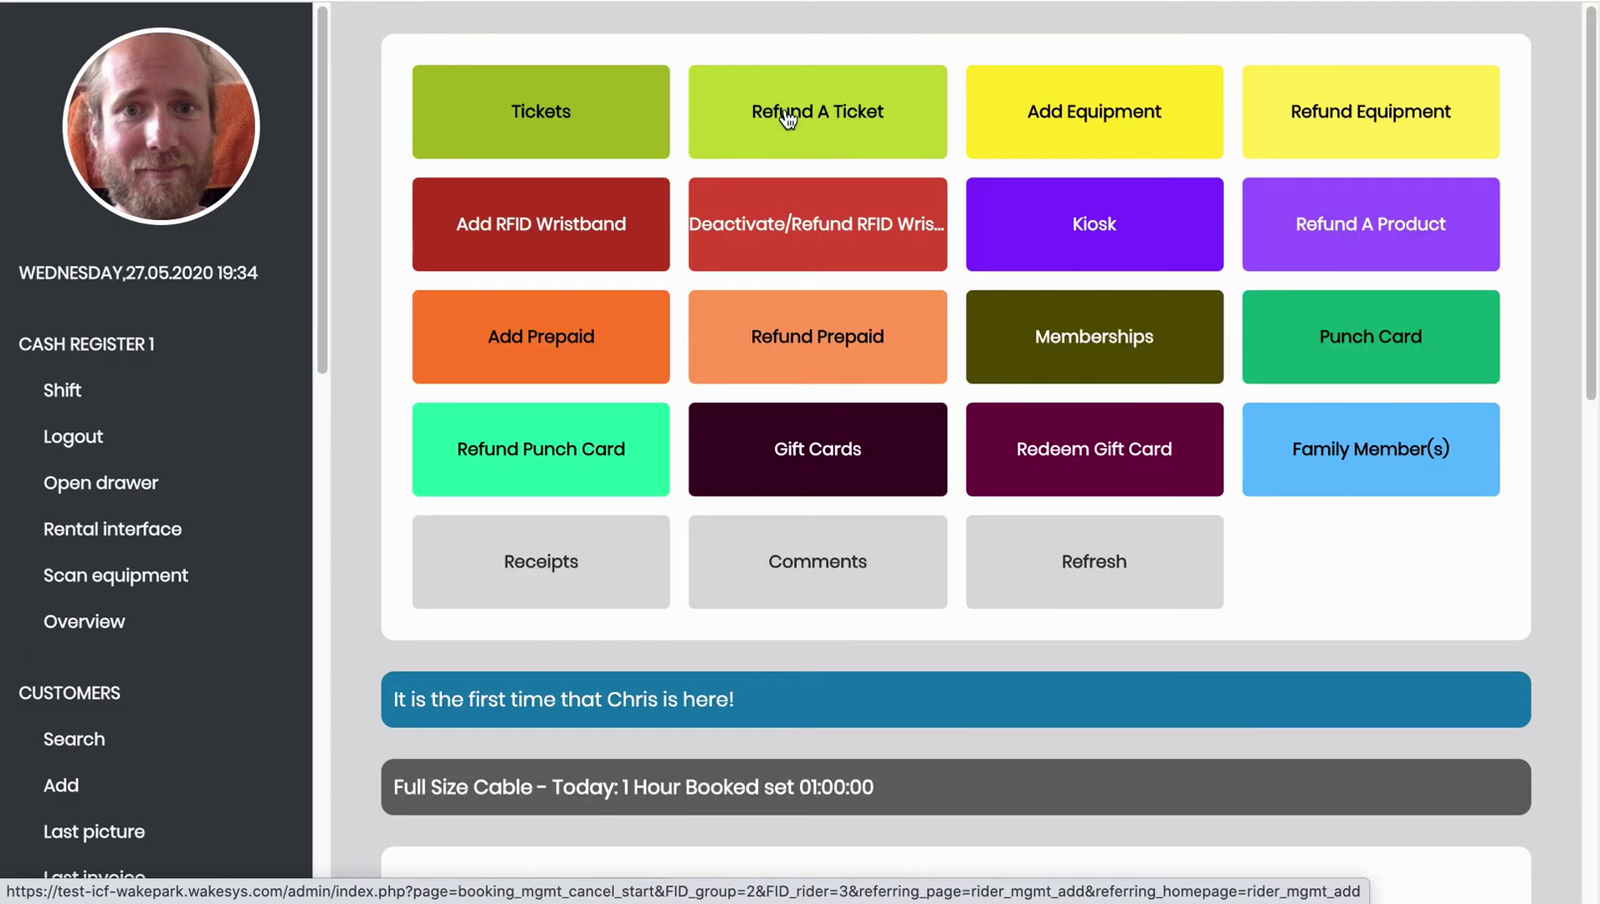
pyautogui.click(787, 120)
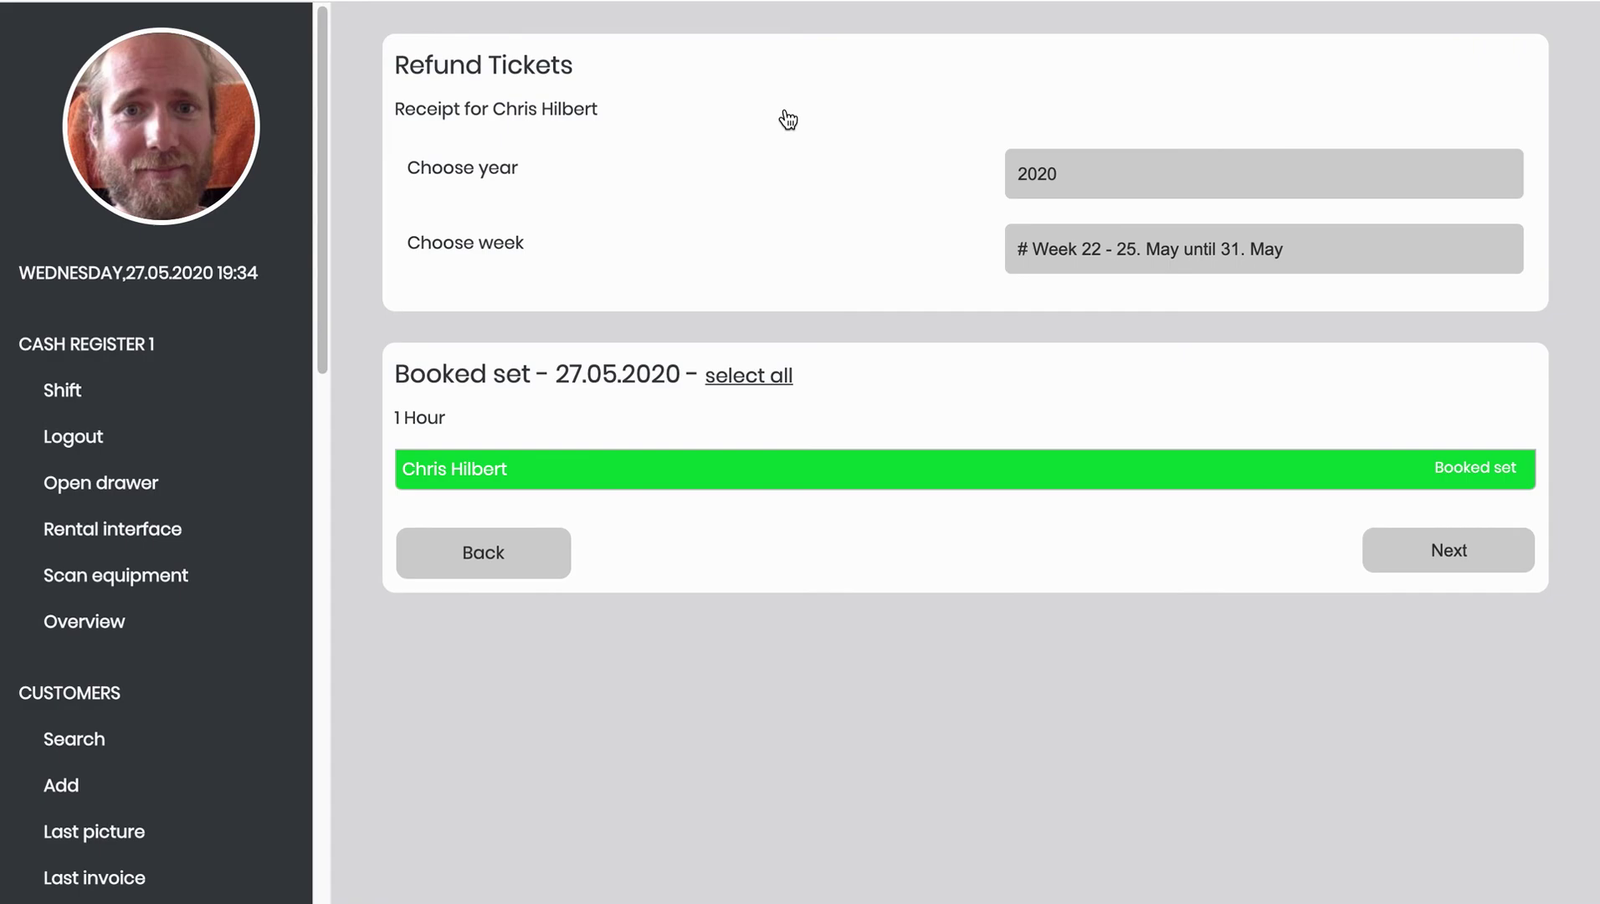
pyautogui.click(867, 466)
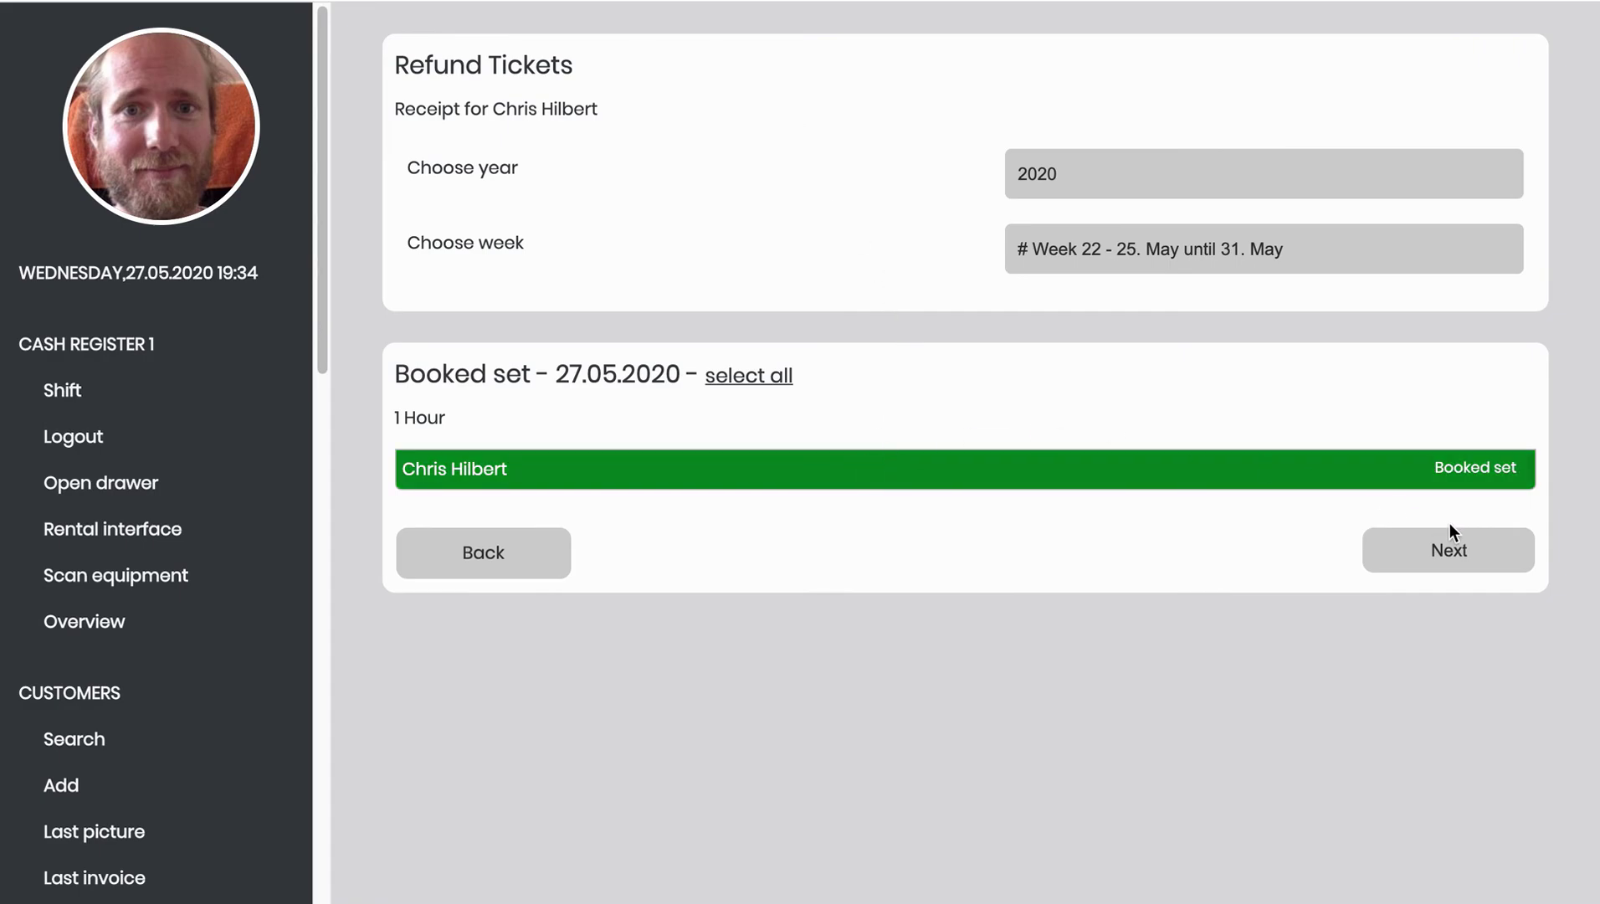
pyautogui.click(1456, 556)
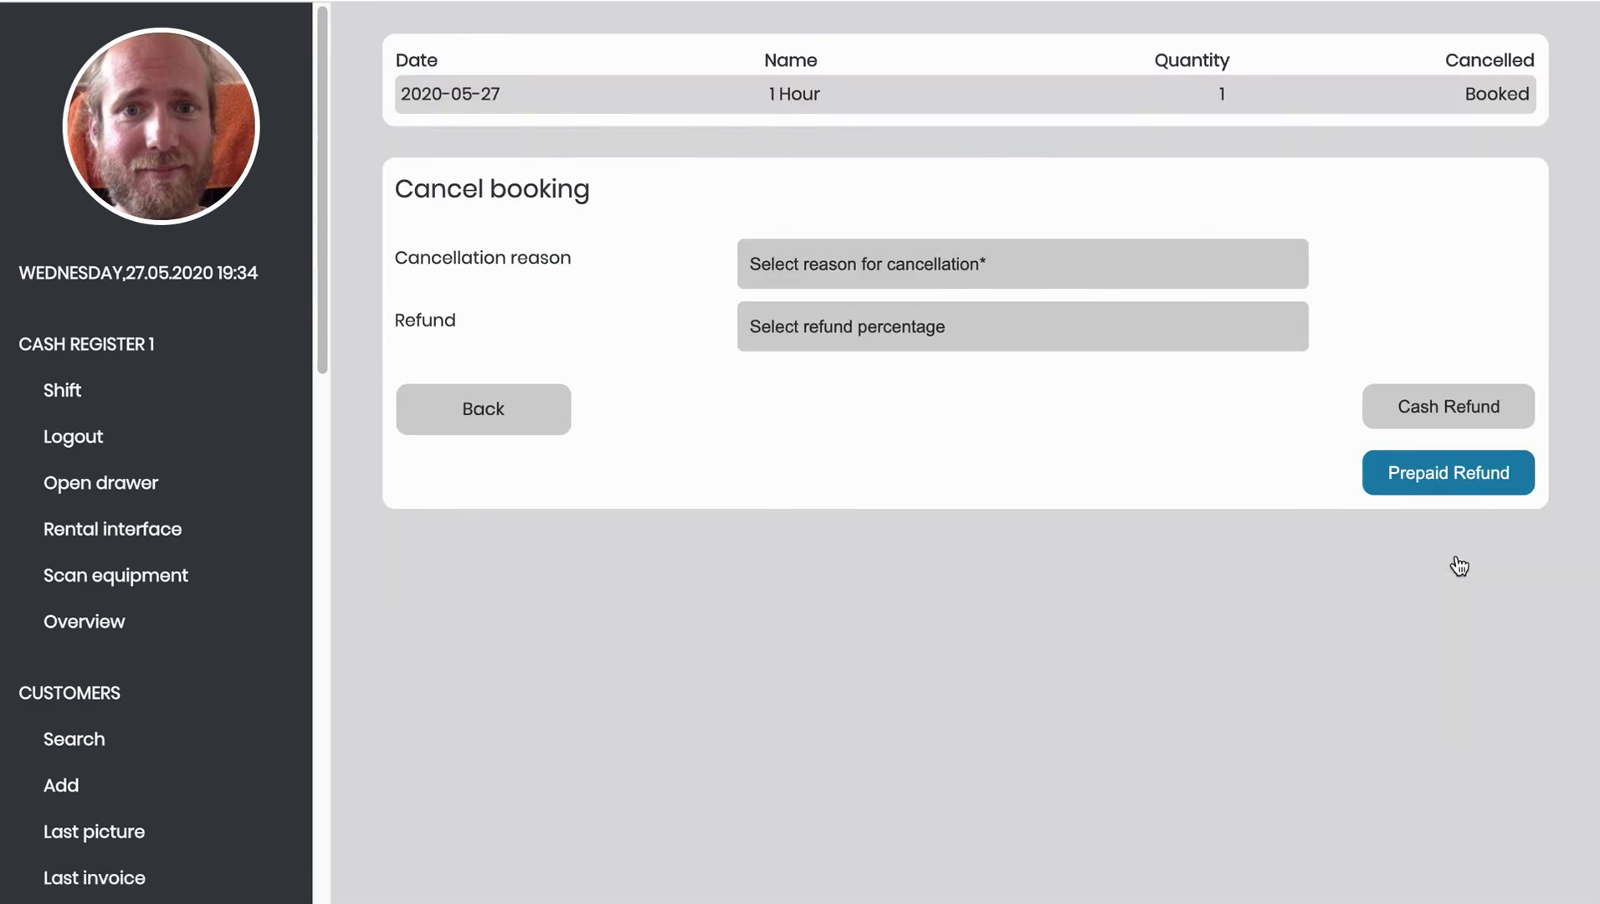